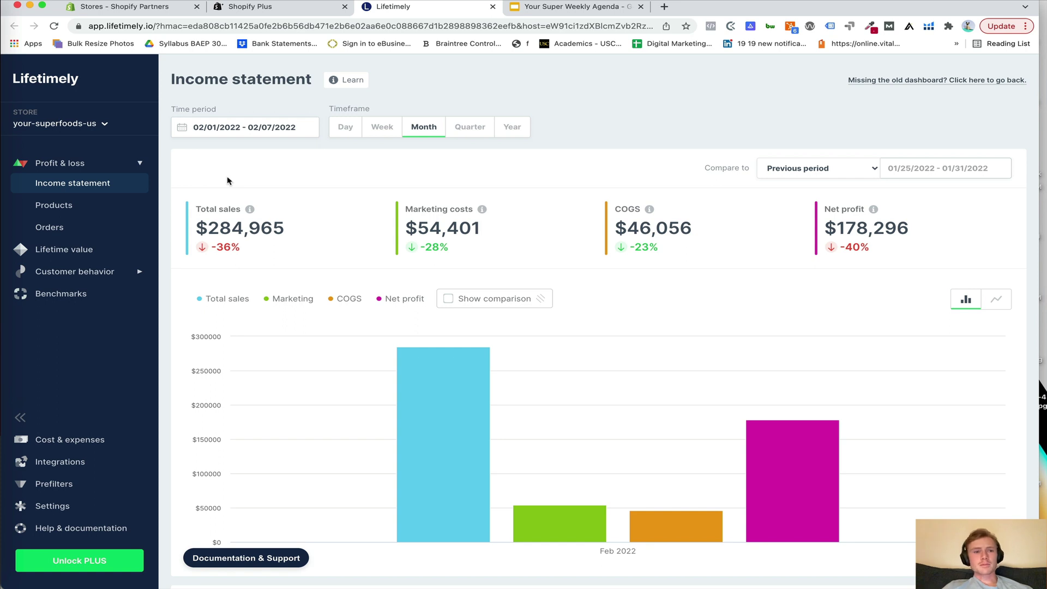
Launch Lifetimely from the store's installed apps and go to its Integrations page
left_click(293, 12)
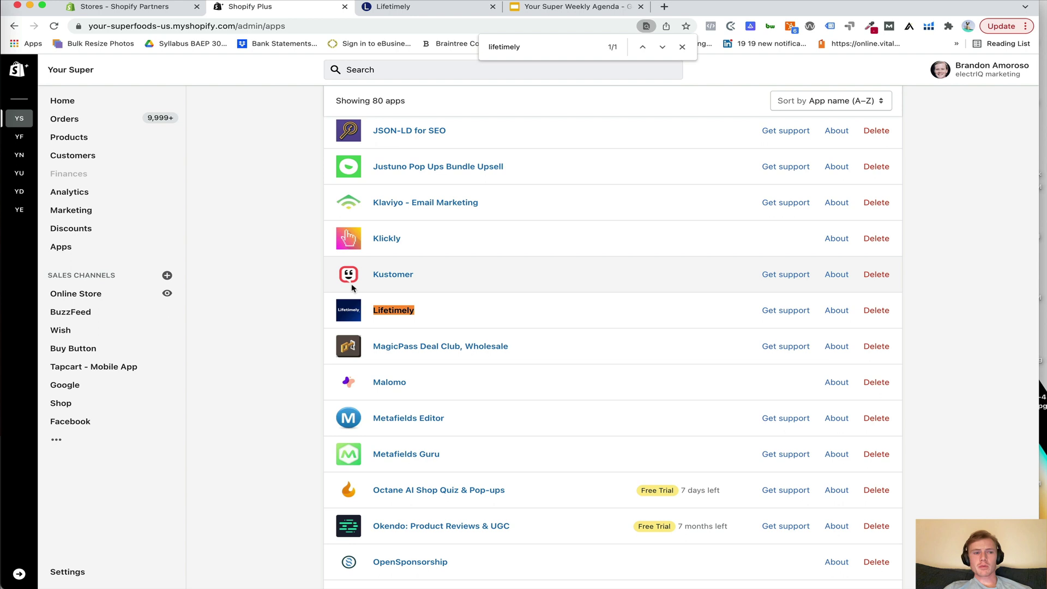
left_click(394, 311)
left_click(89, 465)
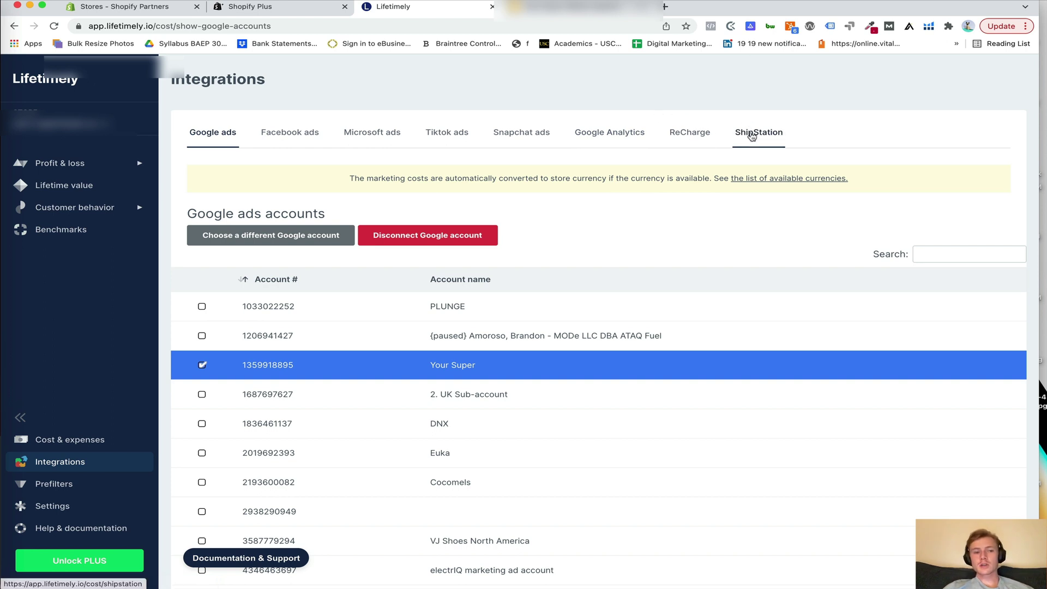
Review the Default gross margin, Transaction, Handling, Shipping and Custom costs sections of Cost & expenses
left_click(85, 444)
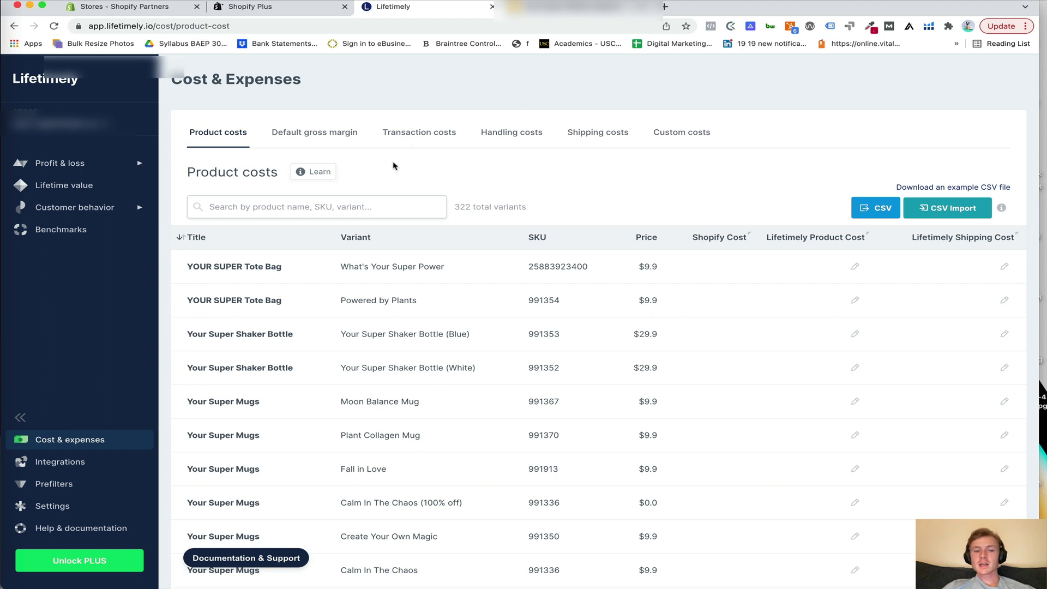
left_click(359, 144)
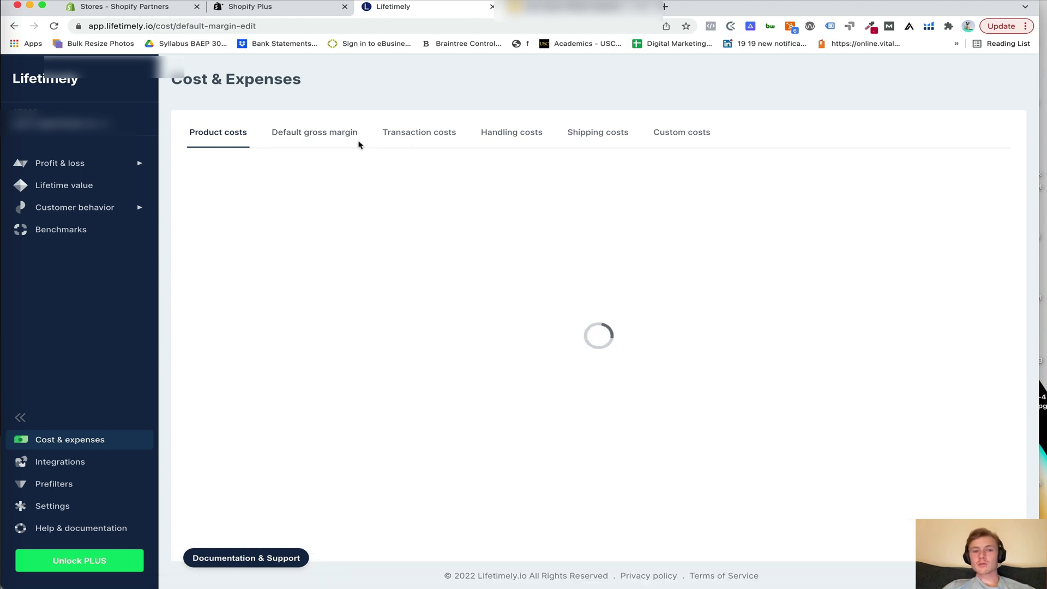
left_click(455, 133)
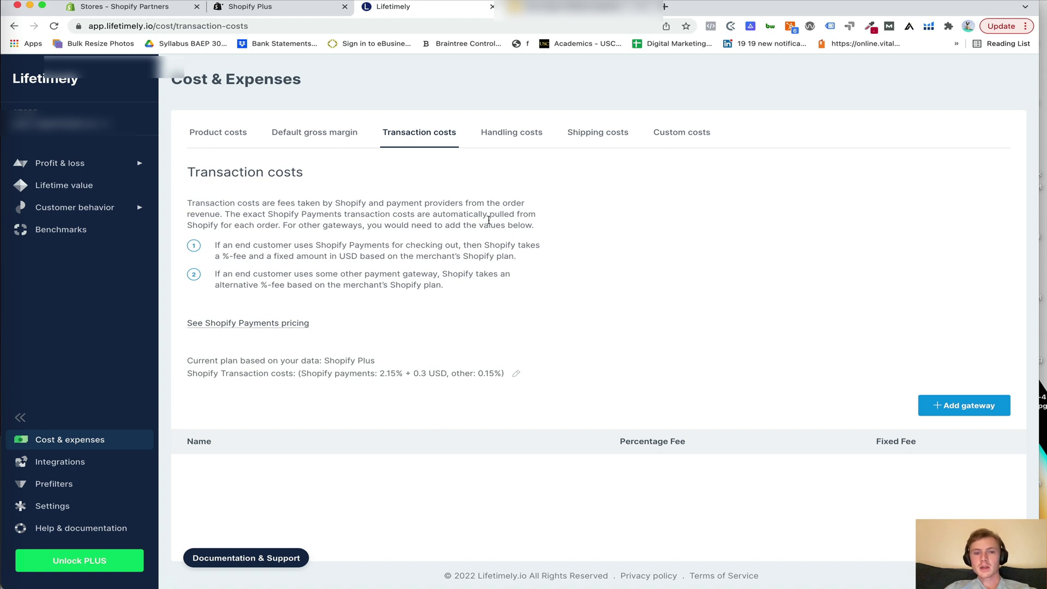
left_click(511, 143)
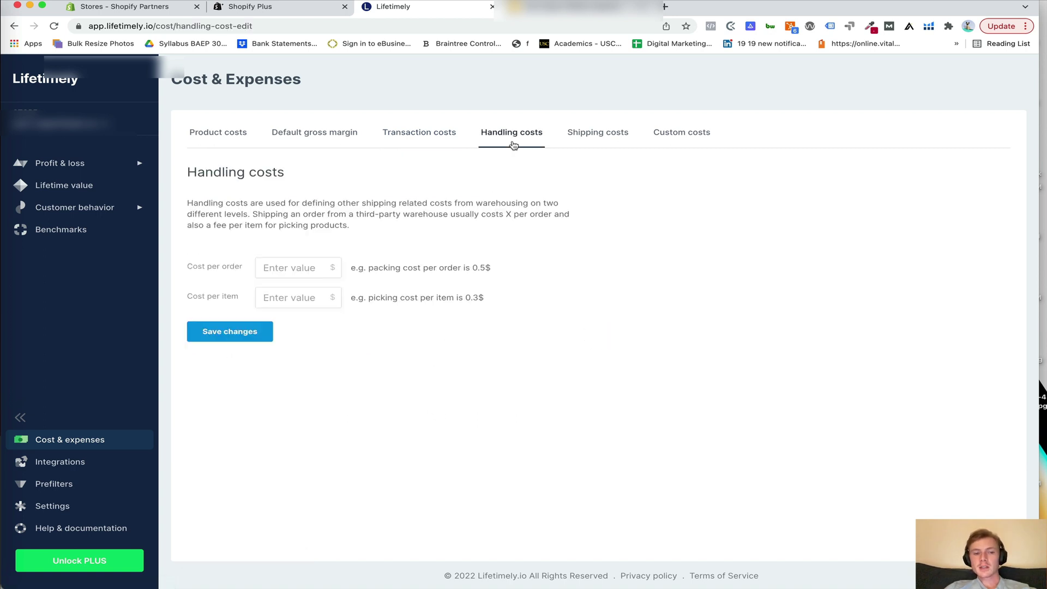
left_click_drag(188, 273, 253, 269)
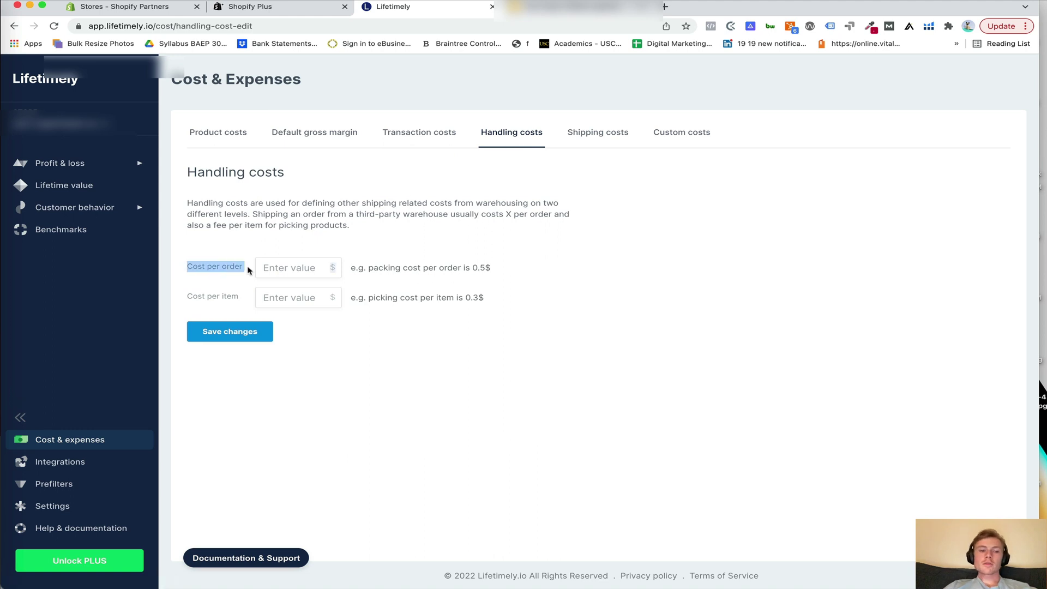
left_click(252, 270)
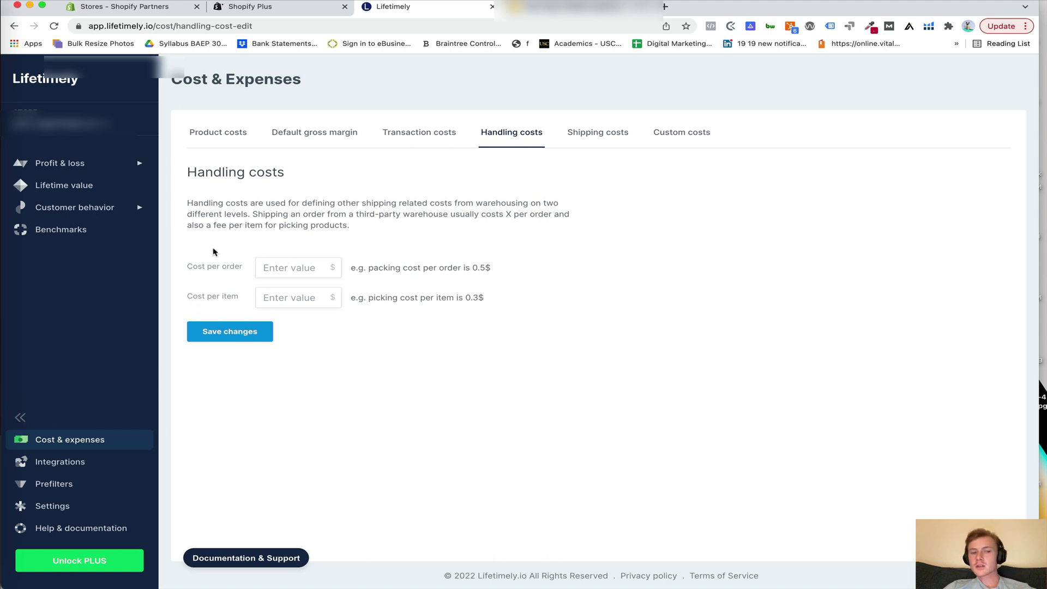
left_click(598, 136)
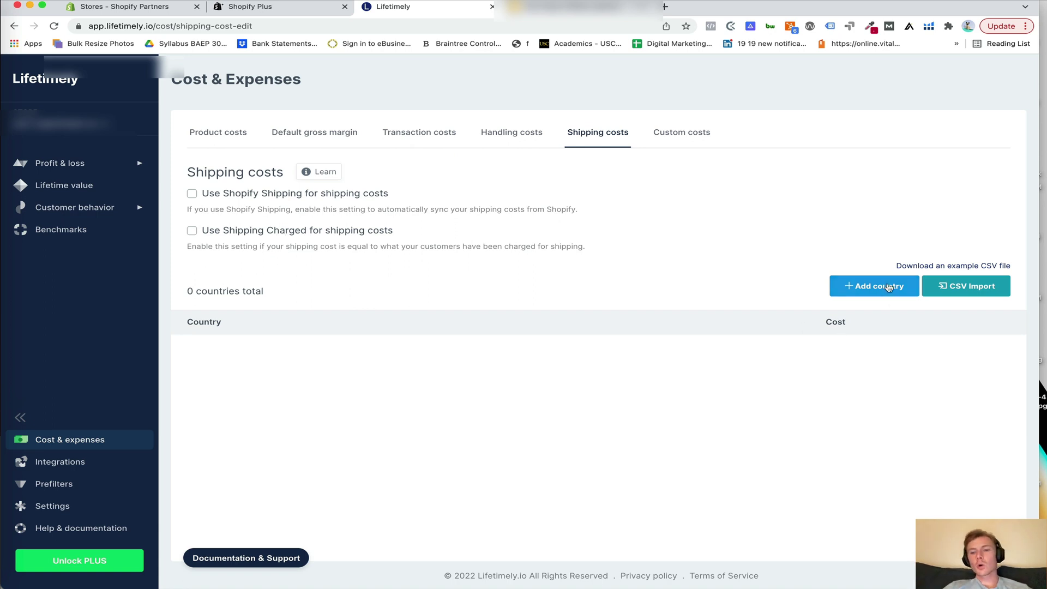
left_click(681, 143)
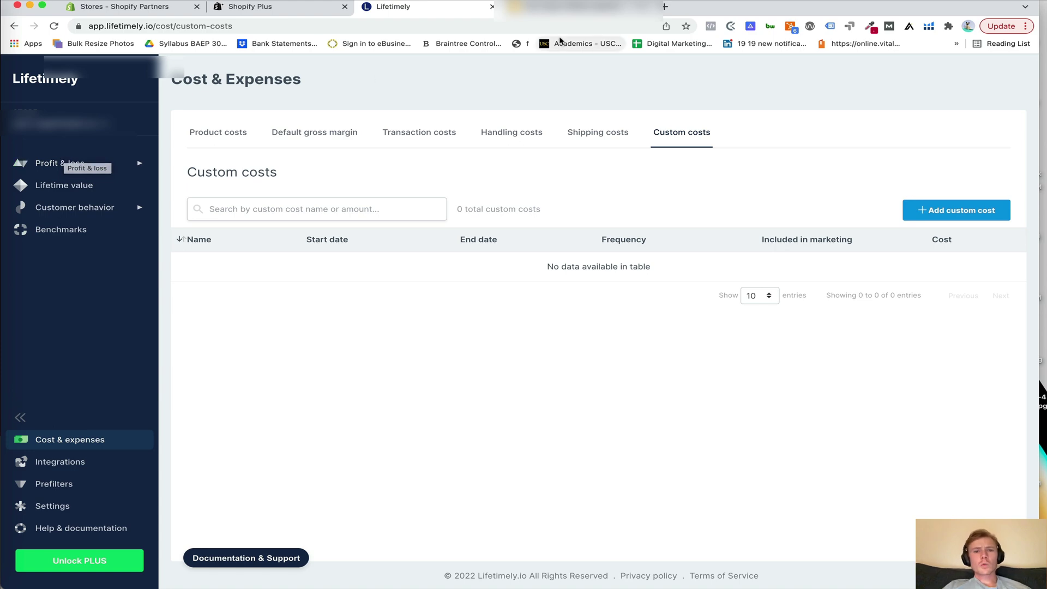
Switch to the weekly update deck's Lifecycle/Retention Overall Snapshot slide
left_click(561, 7)
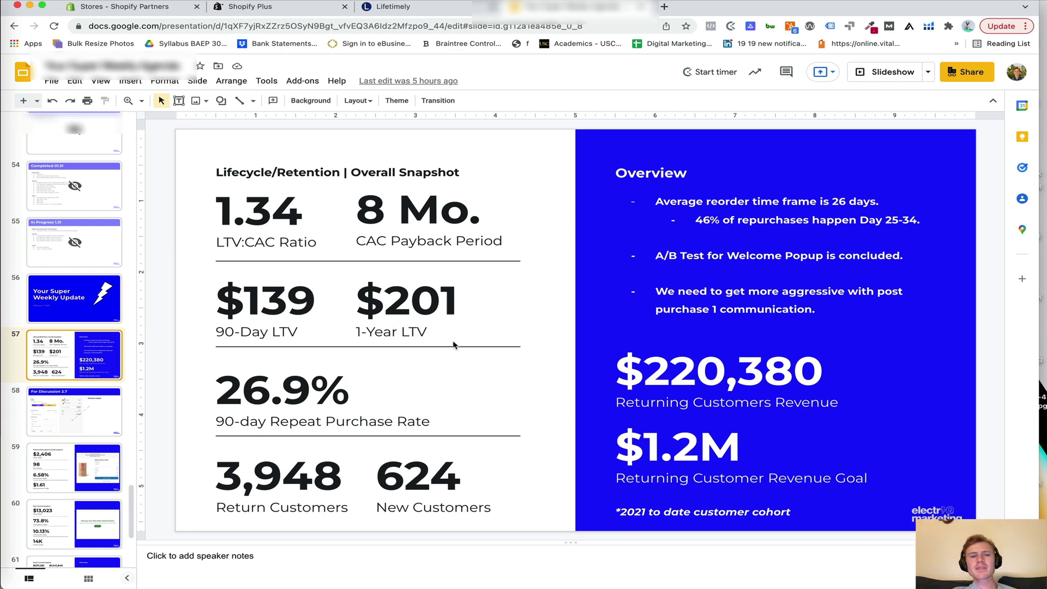
Open the Profit & loss Income statement and set its period to 01/01/2022–01/31/2022
left_click(431, 12)
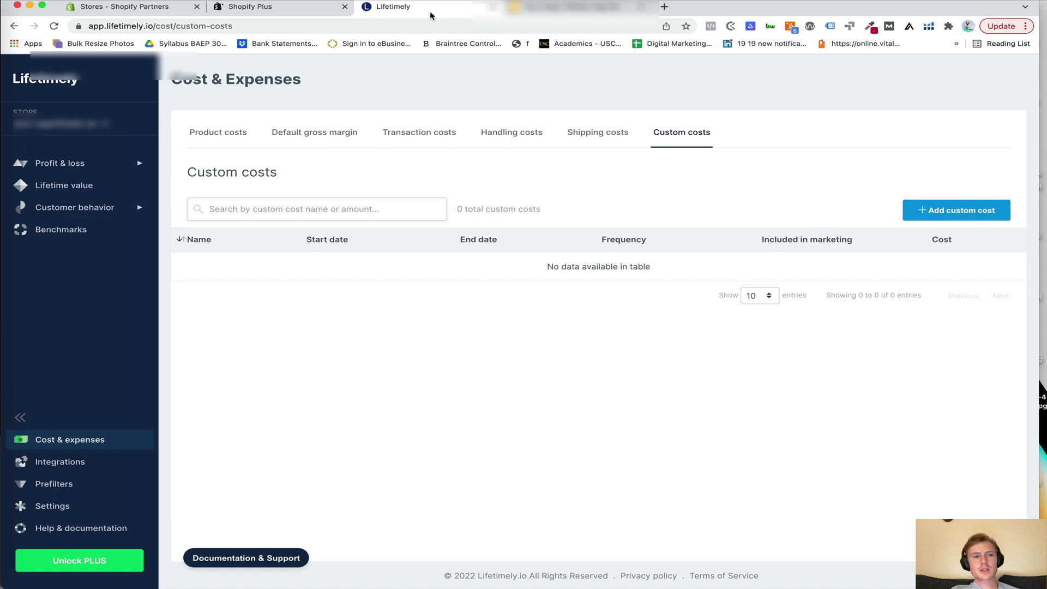
left_click(79, 163)
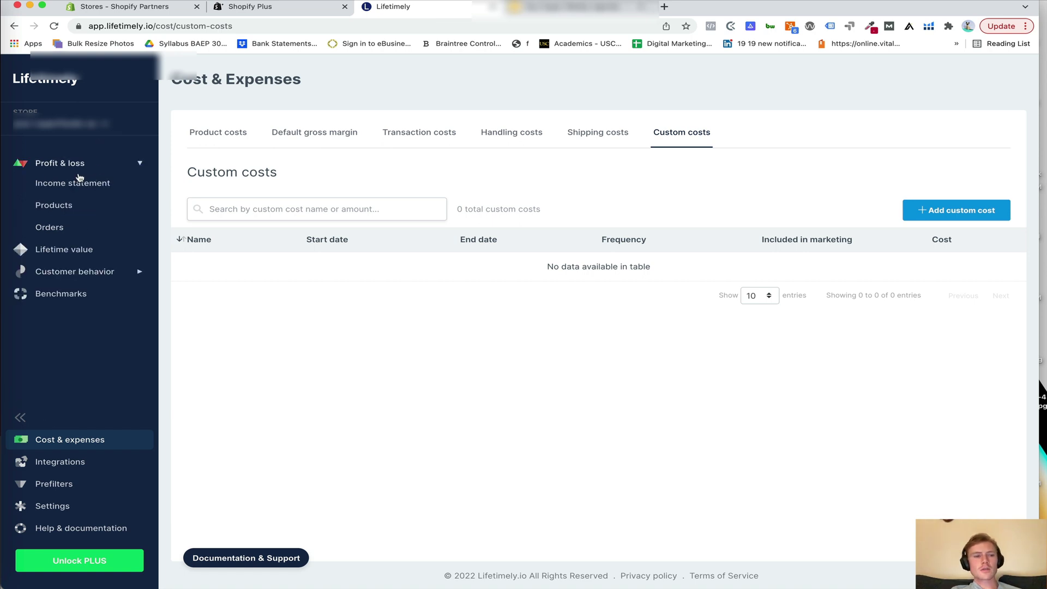
left_click(68, 184)
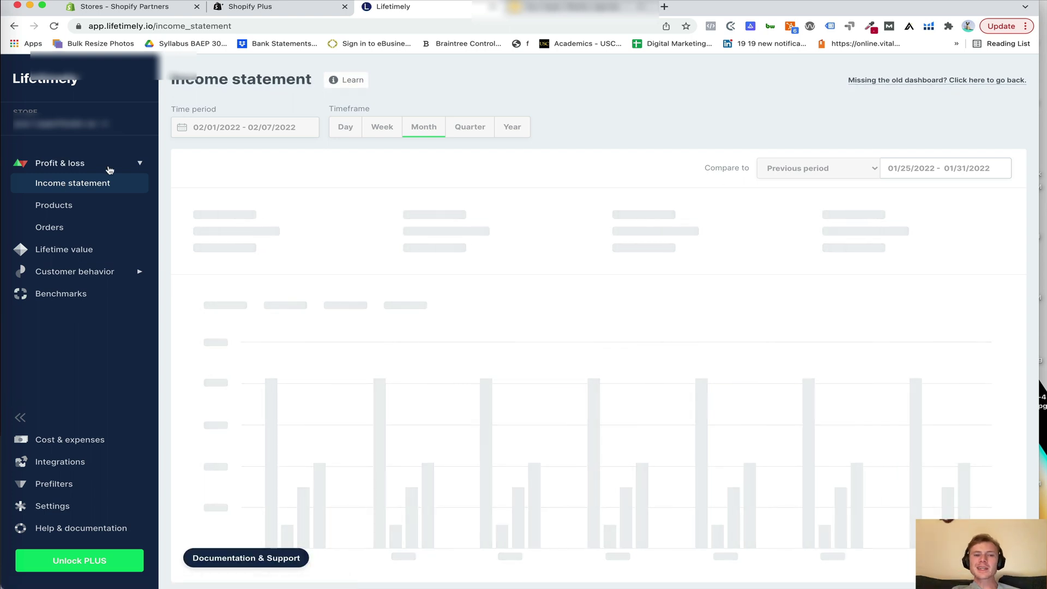
left_click(283, 131)
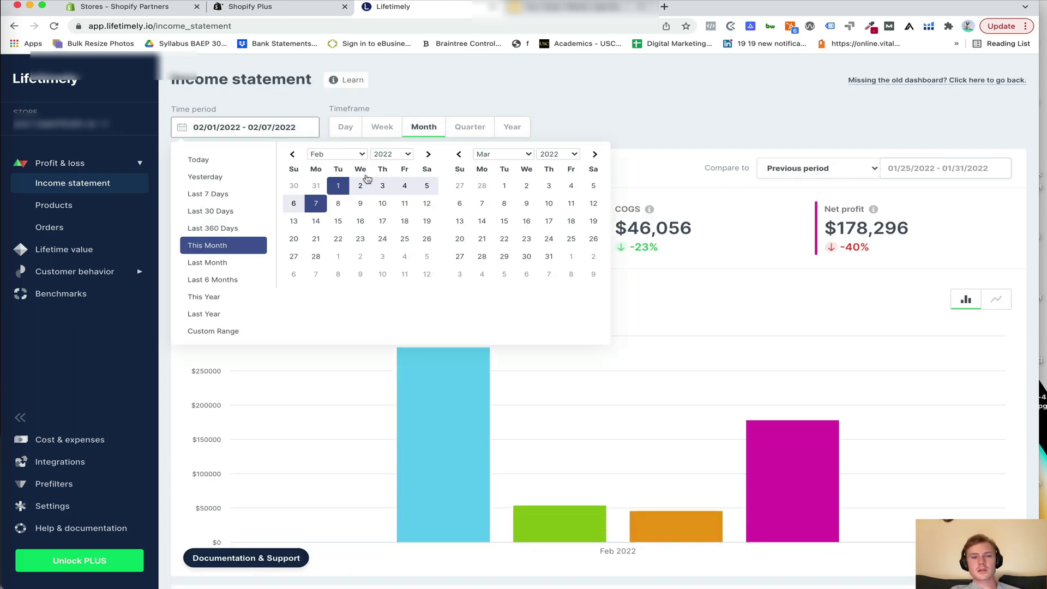
left_click(292, 154)
left_click(427, 186)
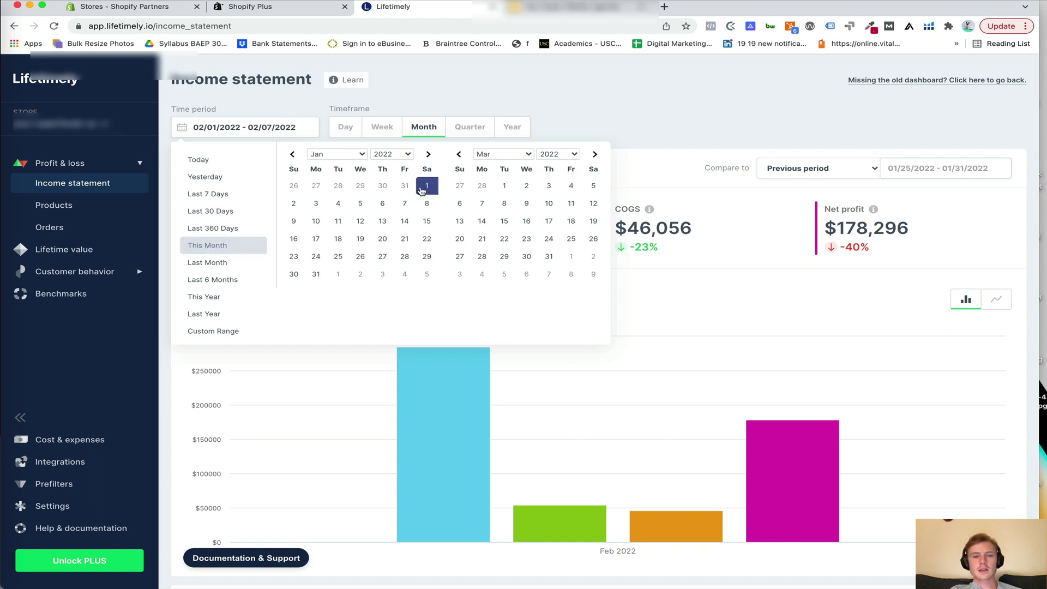
left_click(316, 275)
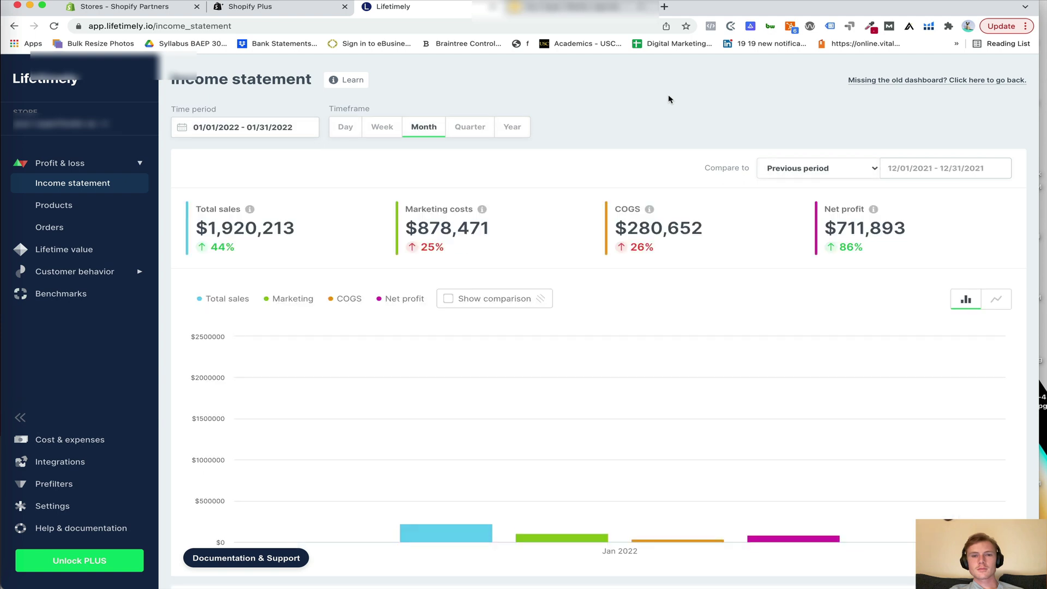
Scroll through the January 2022 income statement to read its CAC, ROAS and new-customer figures
scroll(669, 99, "down", 1)
scroll(669, 100, "down", 2)
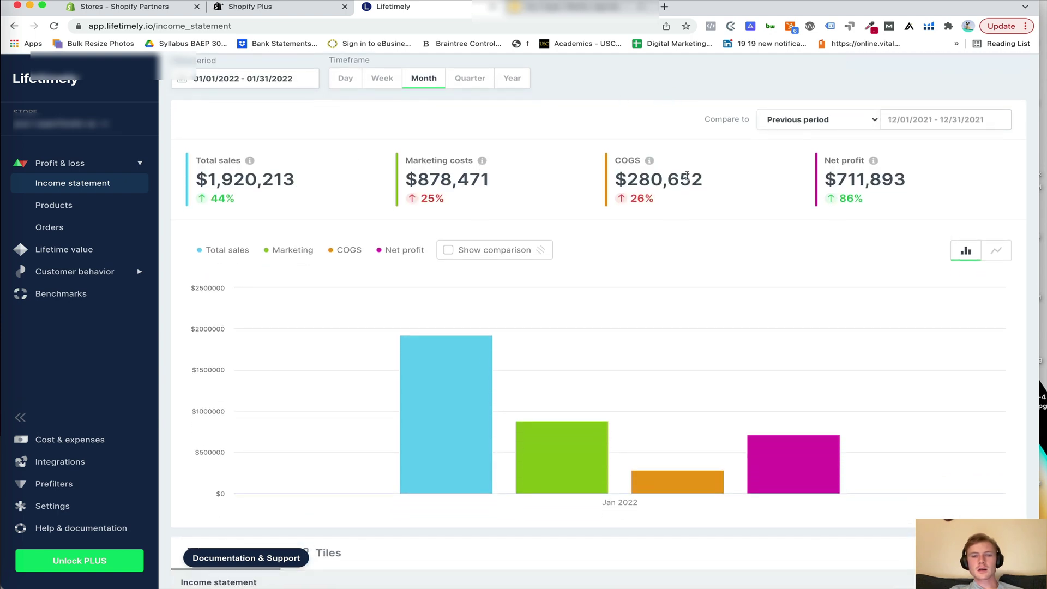
scroll(501, 211, "down", 2)
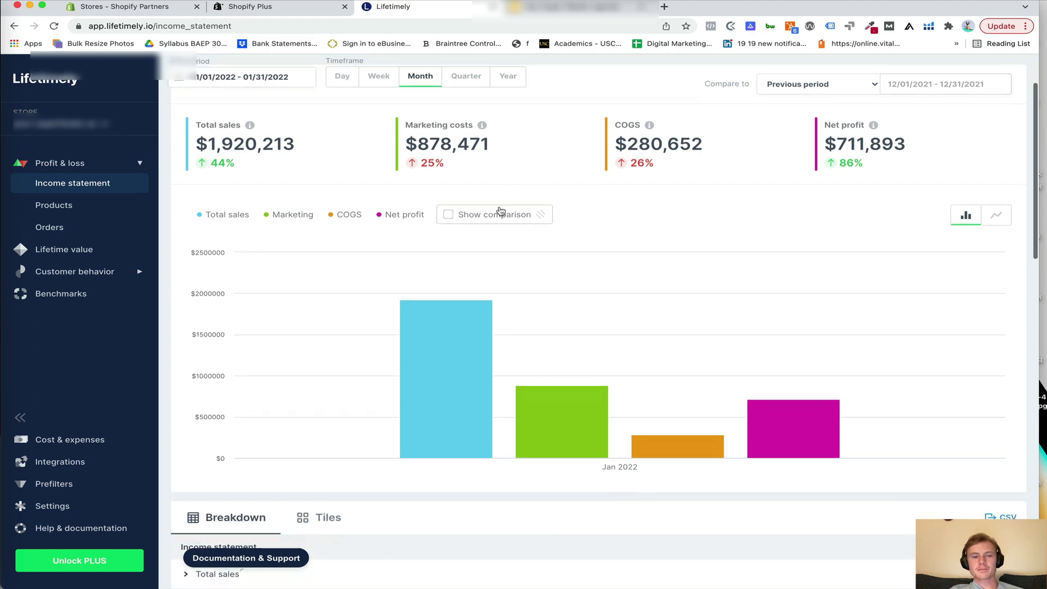
scroll(501, 211, "down", 7)
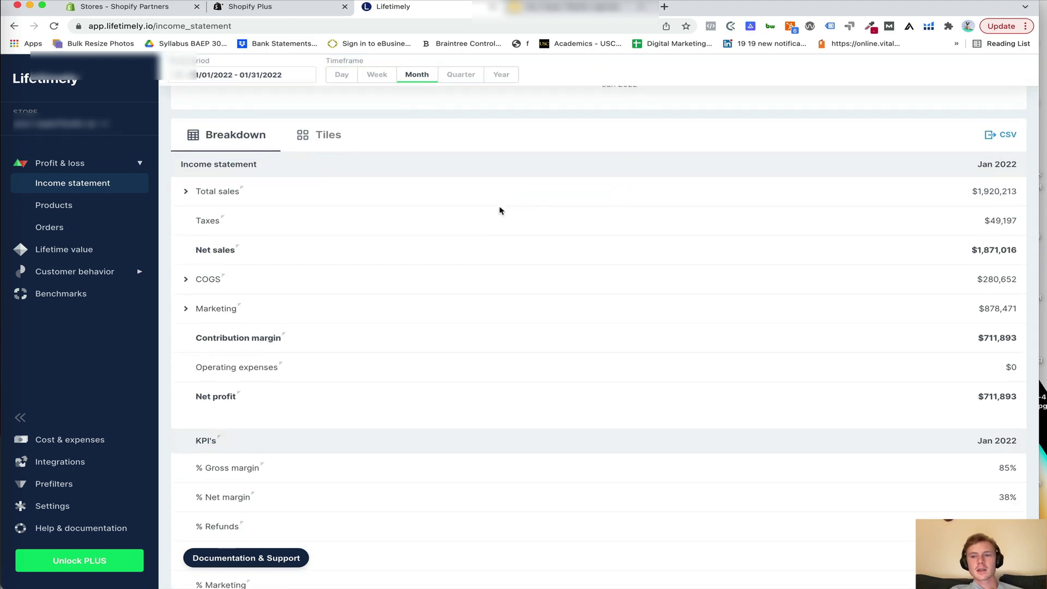
scroll(501, 211, "down", 10)
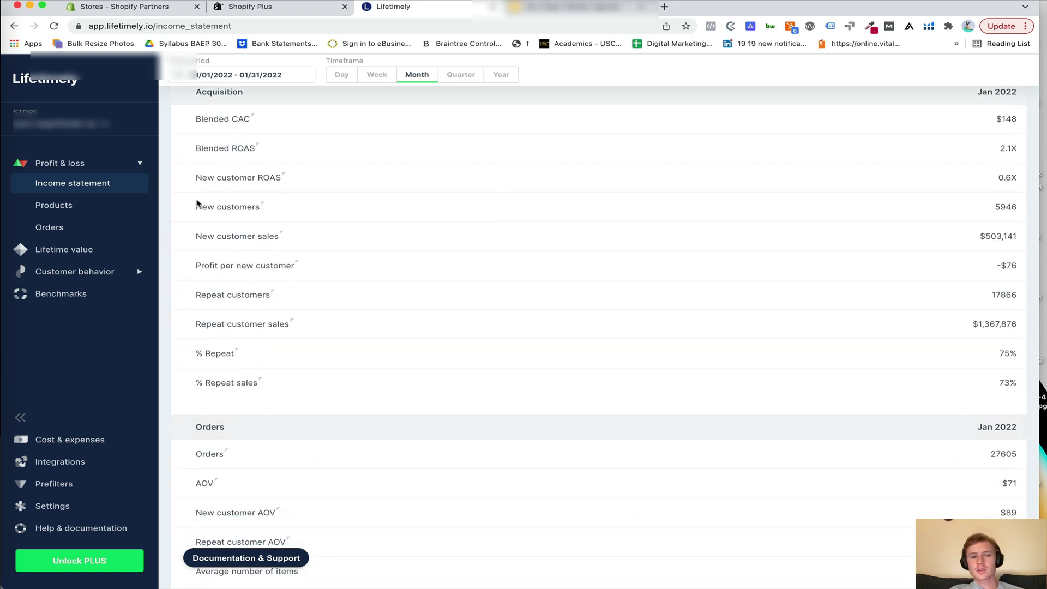
mouse_move(207, 210)
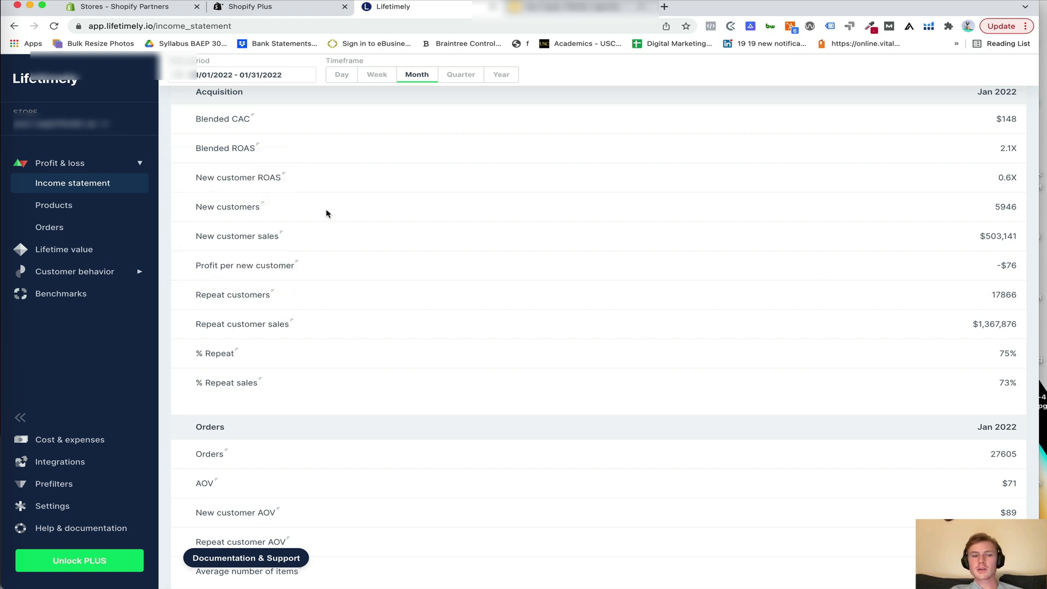
mouse_move(260, 241)
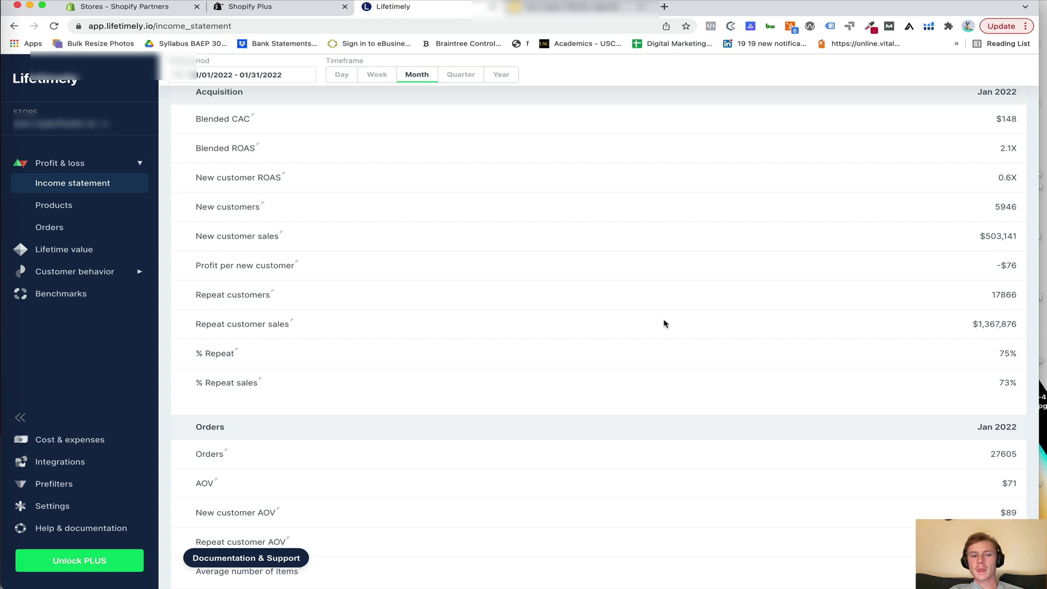
mouse_move(238, 354)
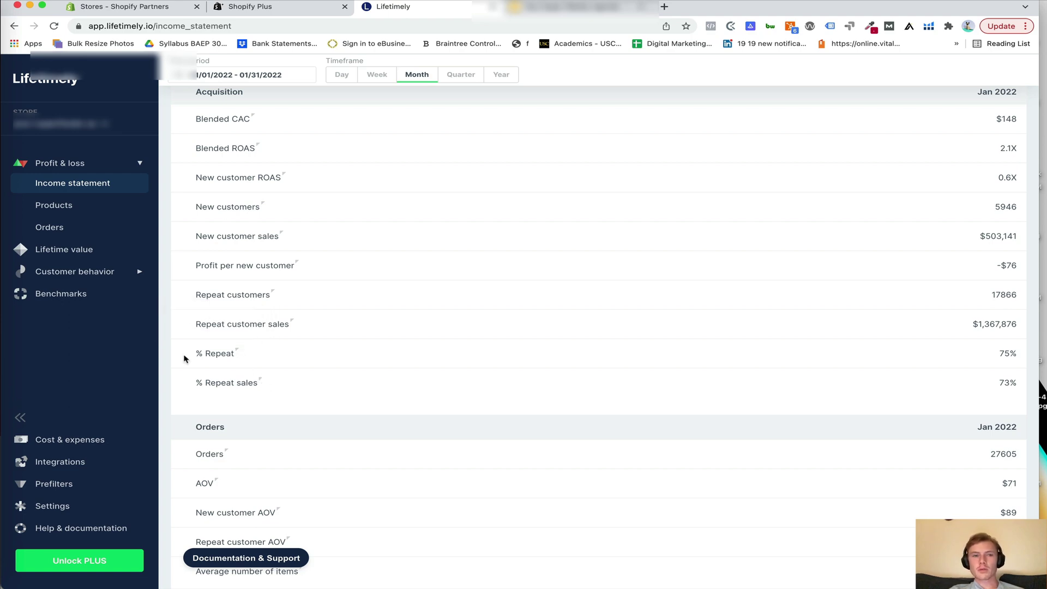
Pick out the $148 Blended CAC value on the income statement
key("ctrl+Tab")
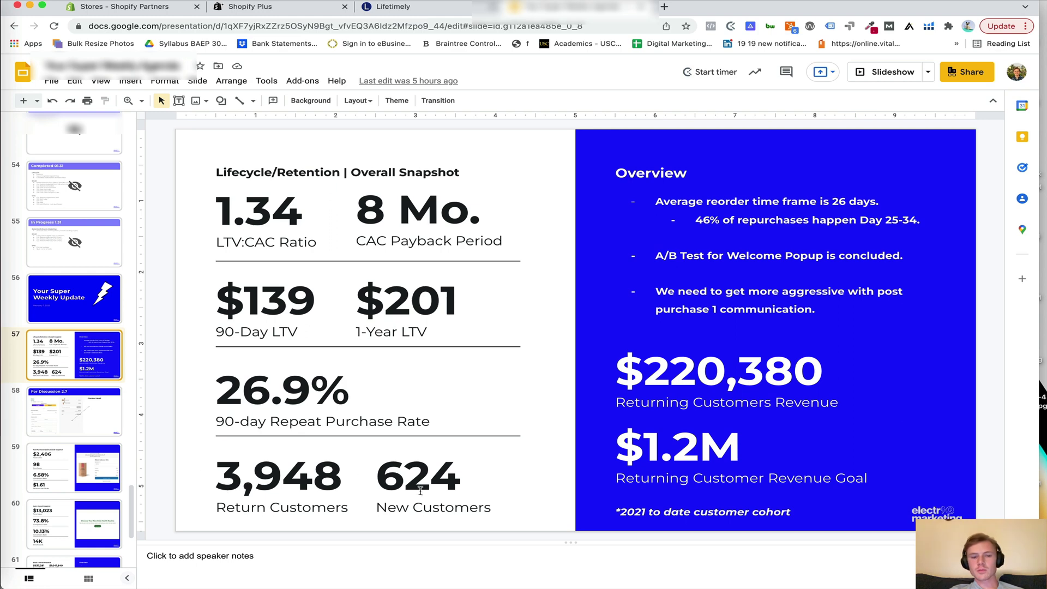
left_click(396, 8)
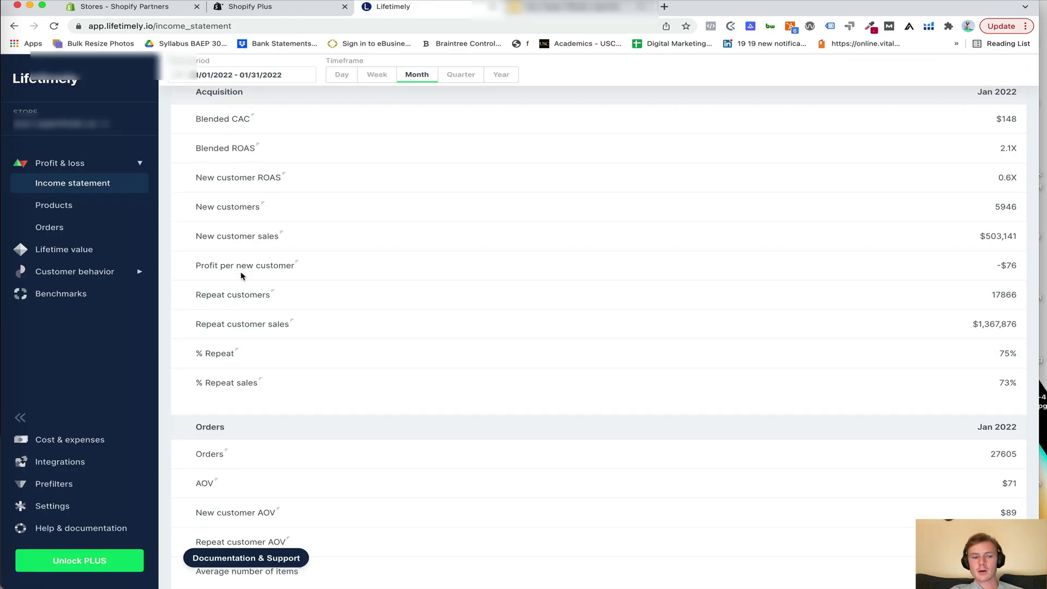
scroll(242, 276, "up", 3)
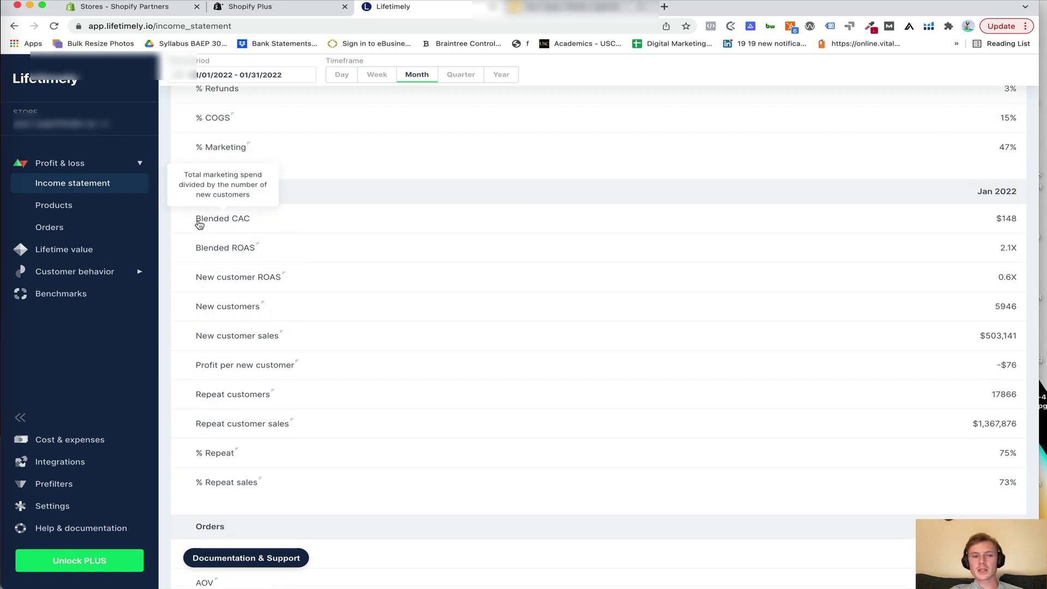
left_click_drag(996, 222, 1017, 221)
Enter $201 as the 1-Year LTV figure on the snapshot slide
left_click(536, 7)
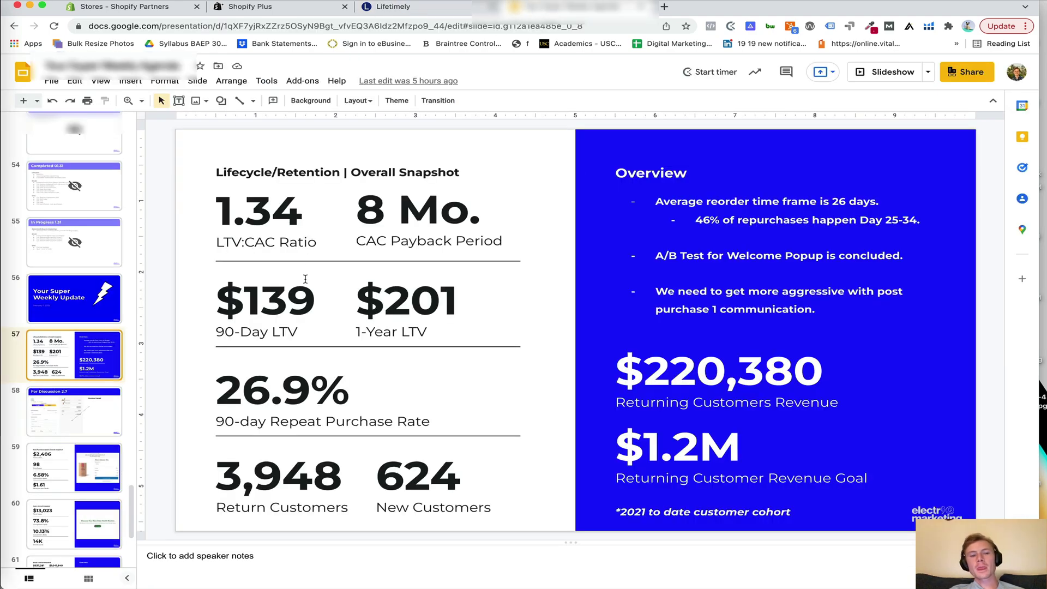
left_click_drag(358, 303, 452, 297)
left_click(451, 297)
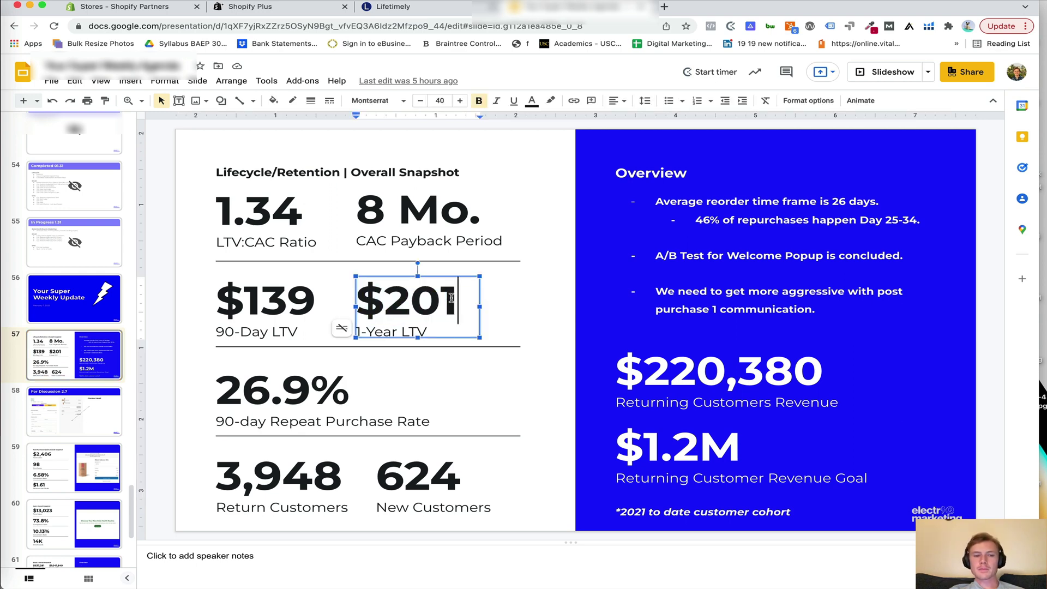
left_click(436, 9)
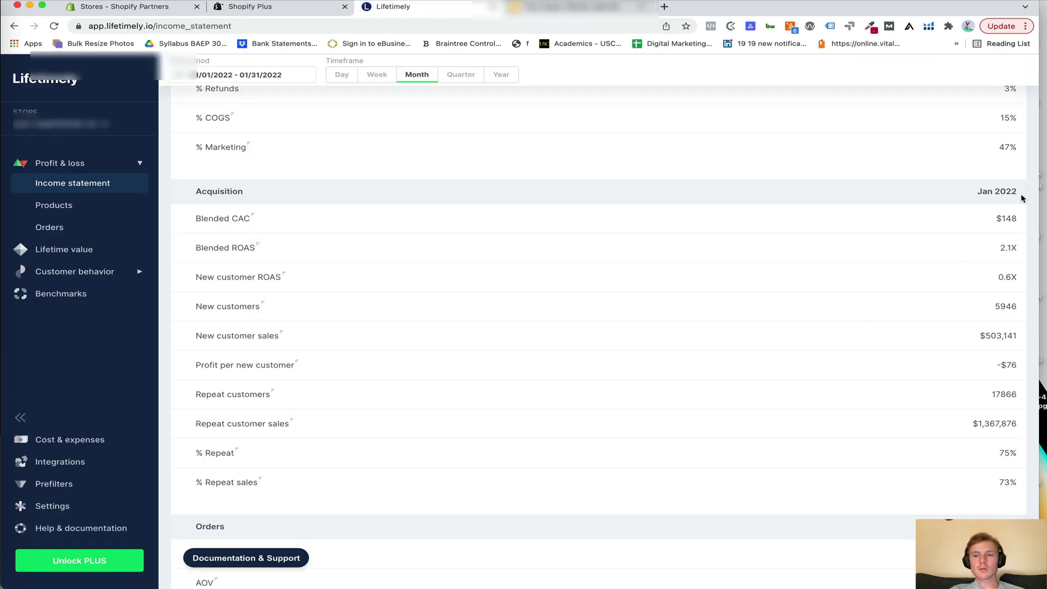
Compute 201 ÷ 148 in Calculator to check the slide's LTV:CAC ratio, about 1.36
left_click(554, 8)
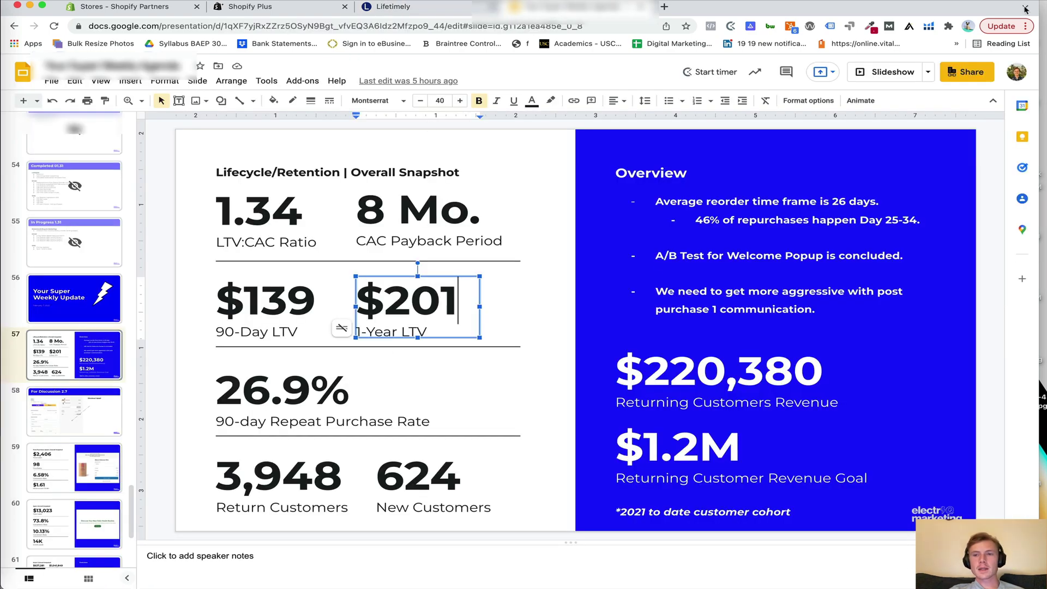
key("super+space")
type("calc")
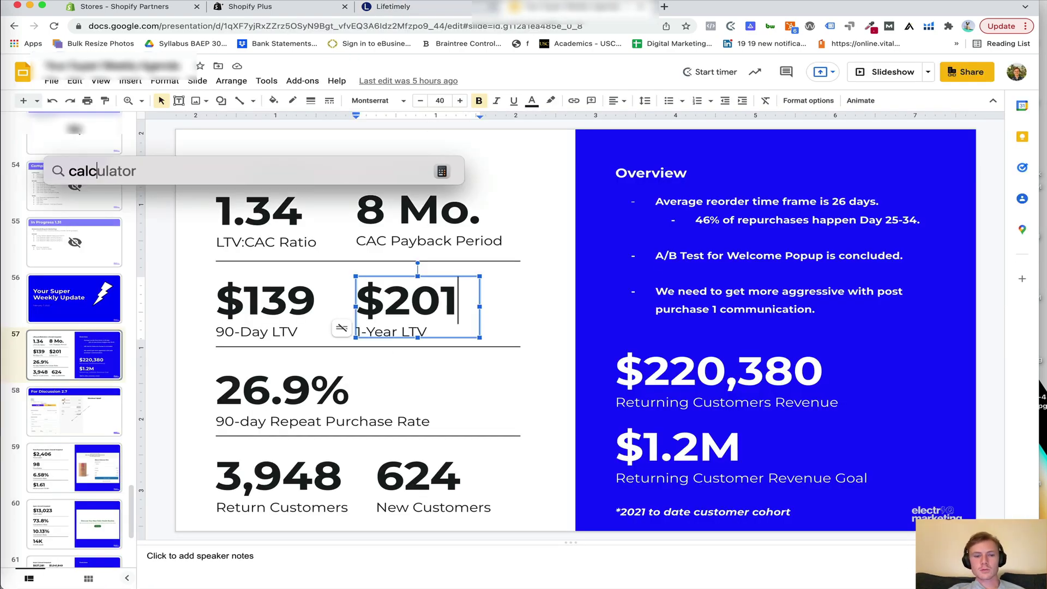
key("Return")
type("2")
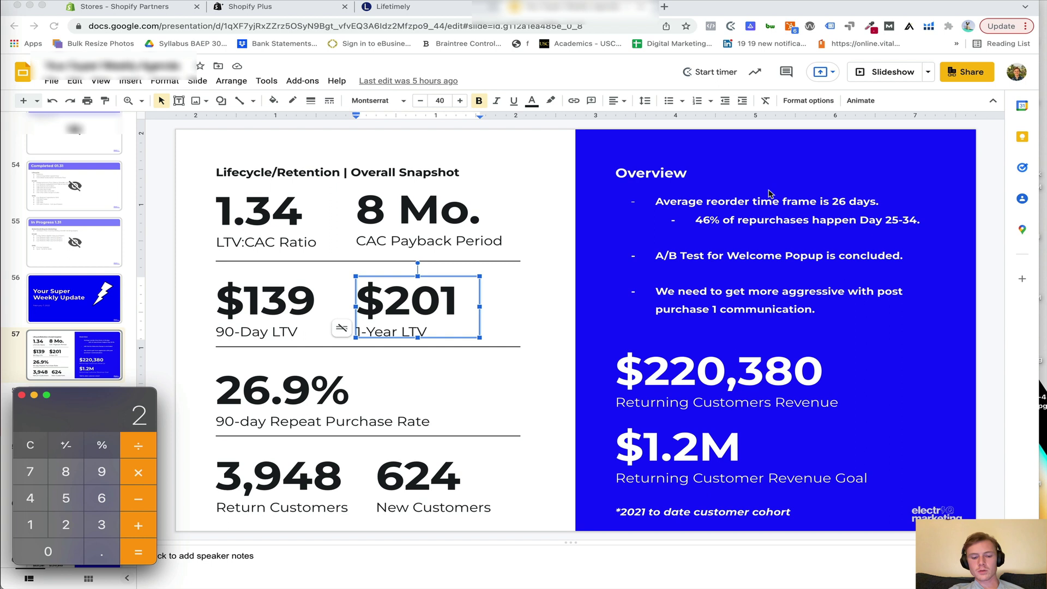
type("01/148")
key("Return")
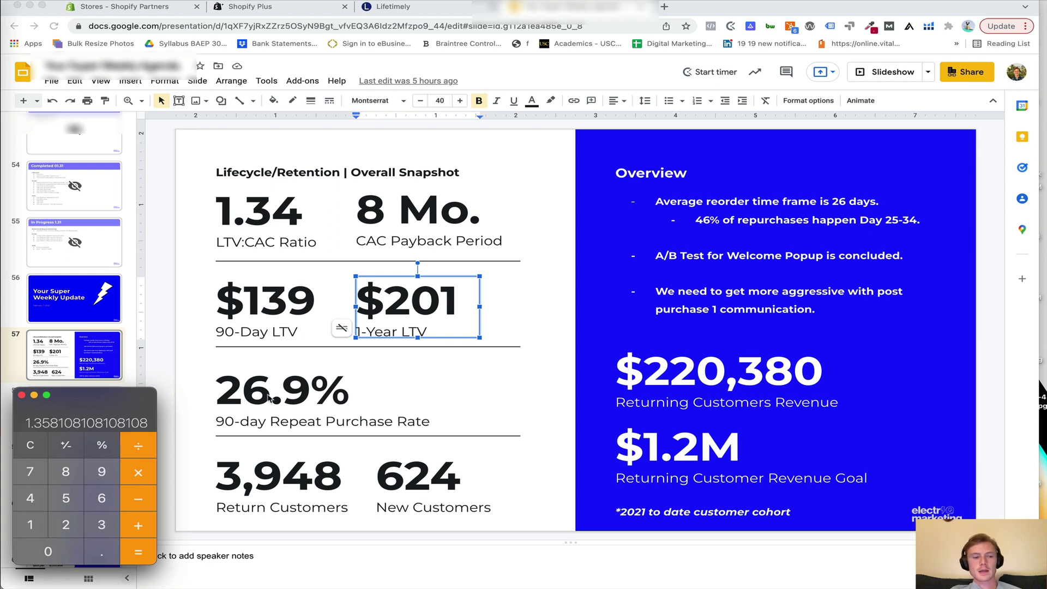
left_click(34, 449)
left_click(21, 394)
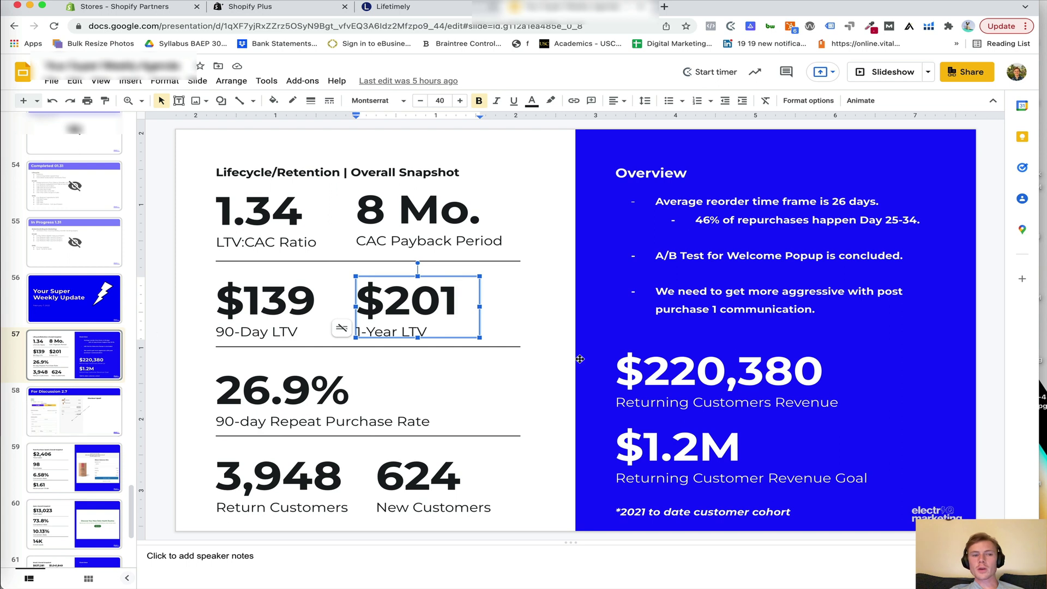
left_click(553, 305)
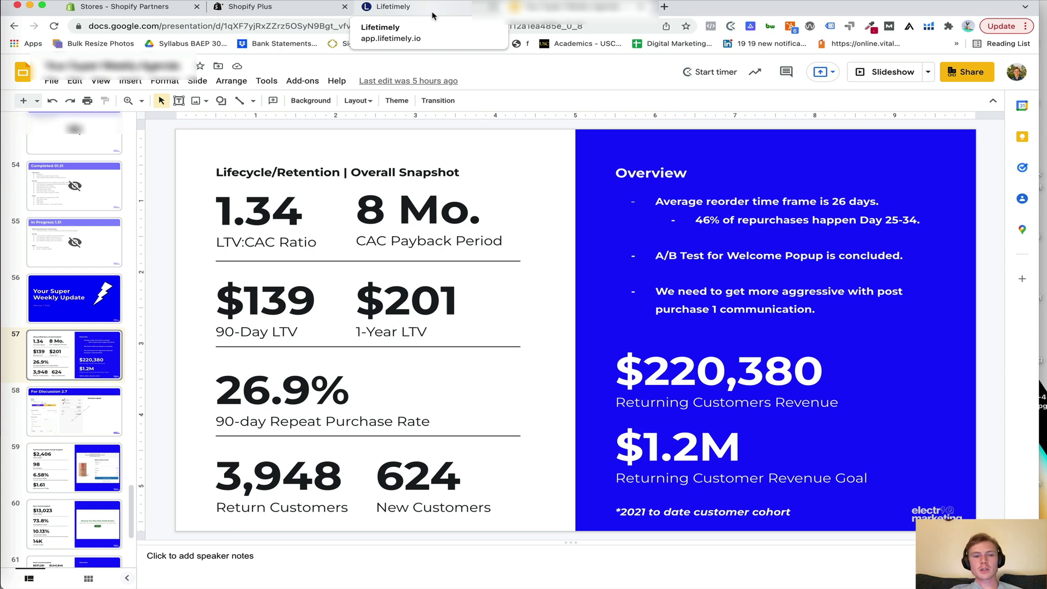
Open Lifetimely's Lifetime value cohort report and its Metrics dropdown
left_click(433, 15)
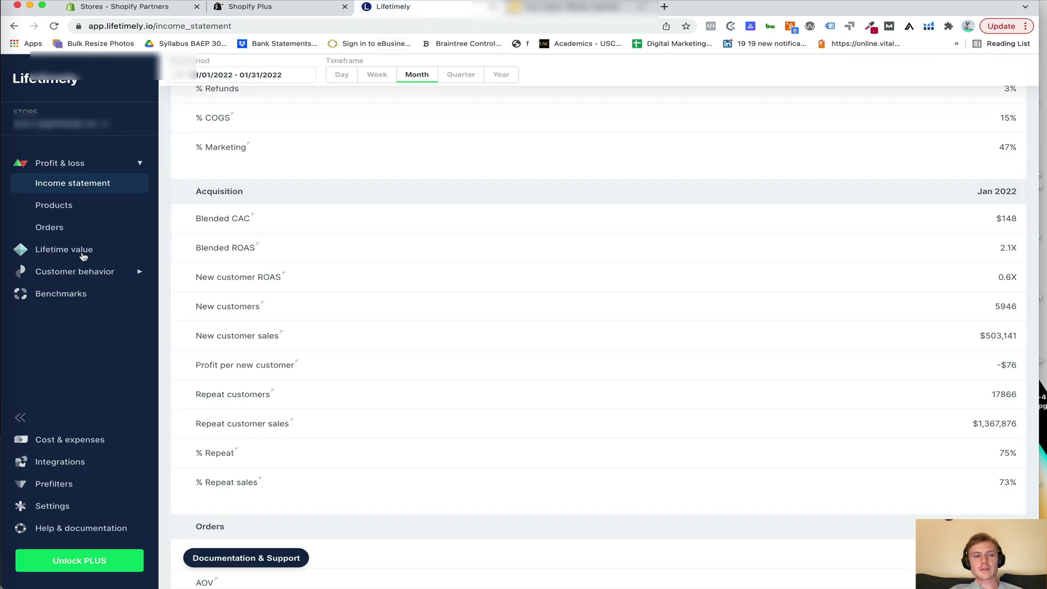
left_click(81, 250)
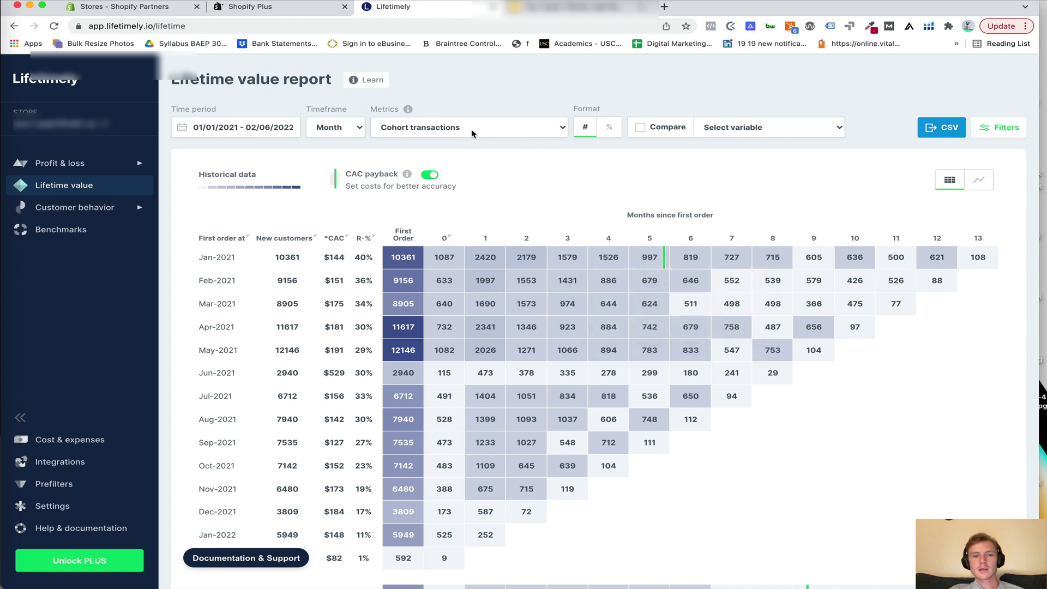
left_click(439, 130)
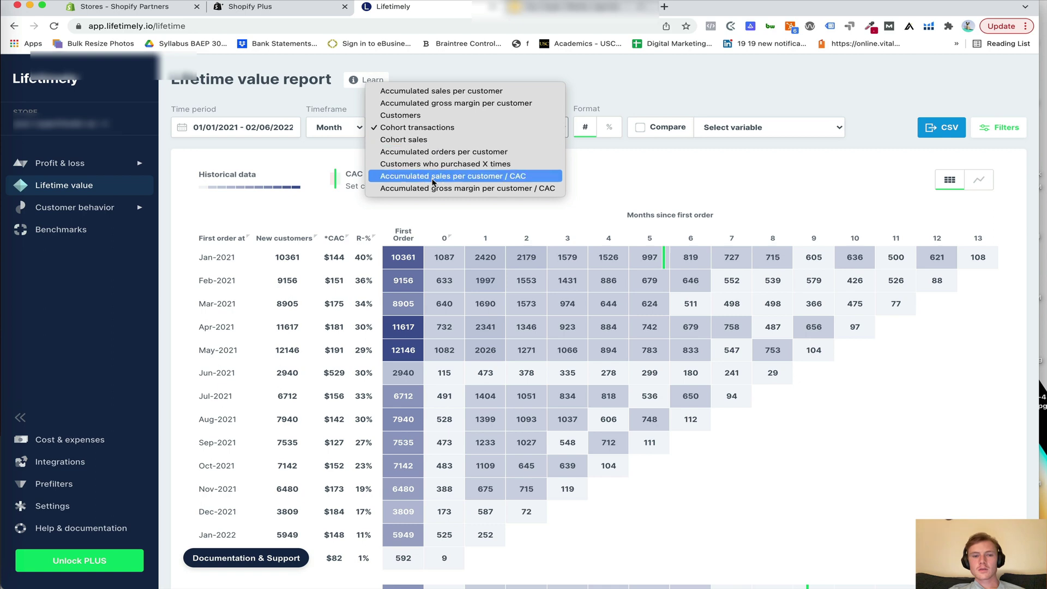
Show cohorts as Accumulated sales per customer / CAC and read Jan-2021's 5.8-month CAC payback
left_click(433, 176)
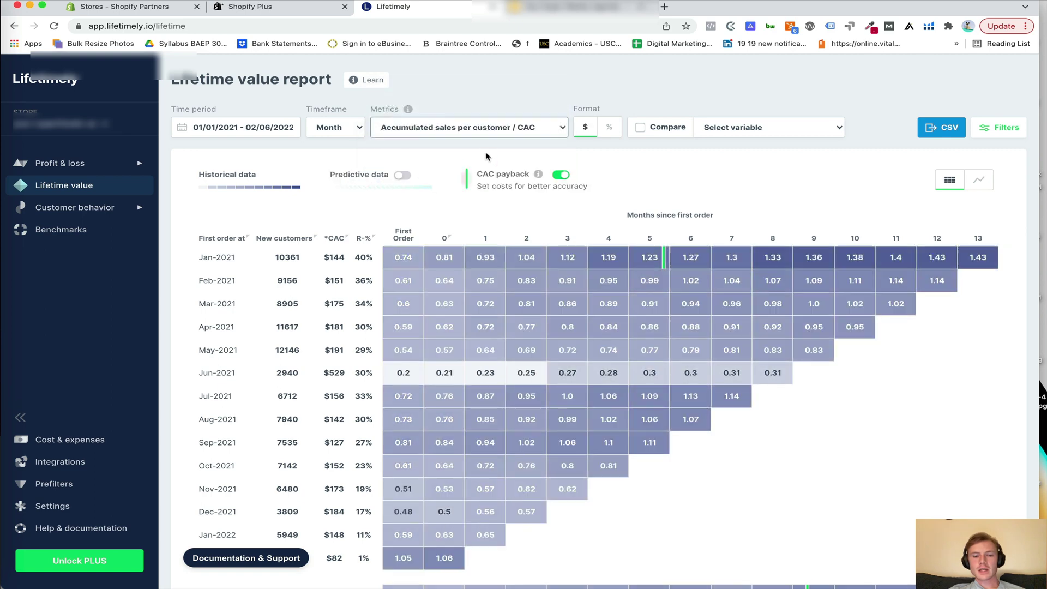
mouse_move(564, 282)
scroll(564, 282, "down", 2)
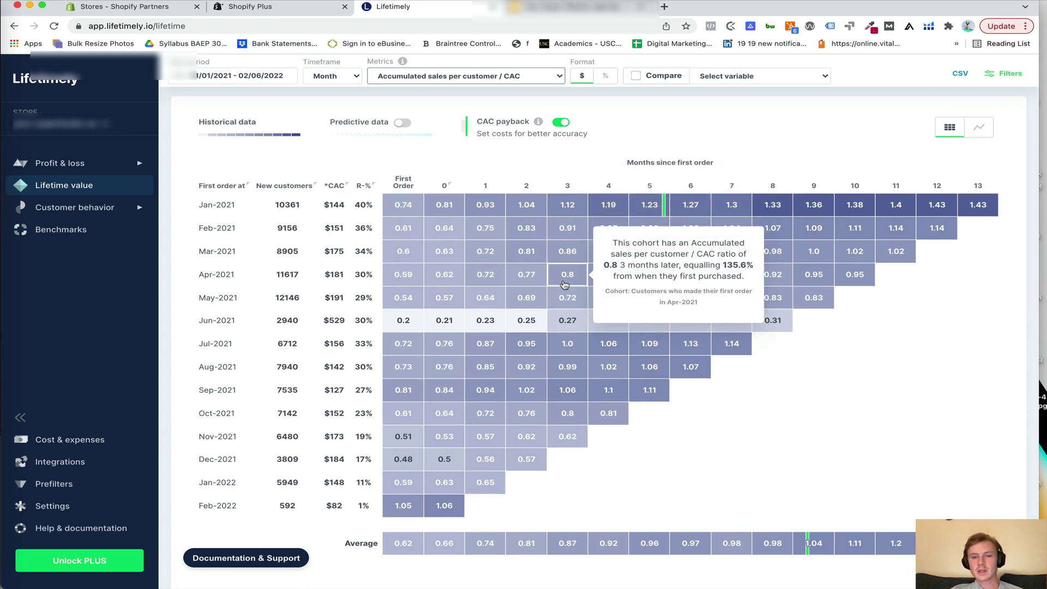
mouse_move(784, 218)
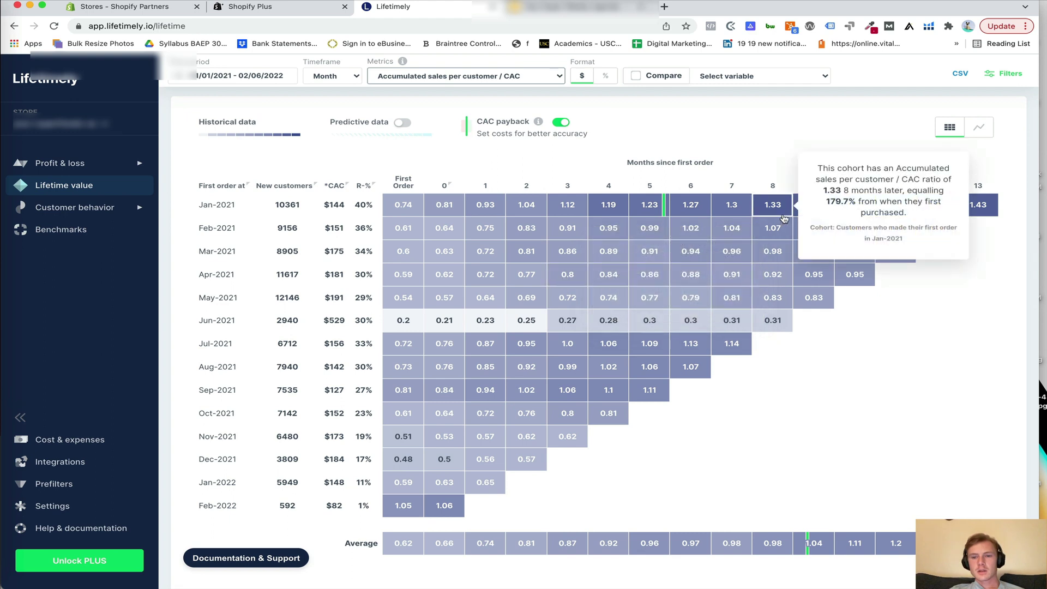
mouse_move(608, 214)
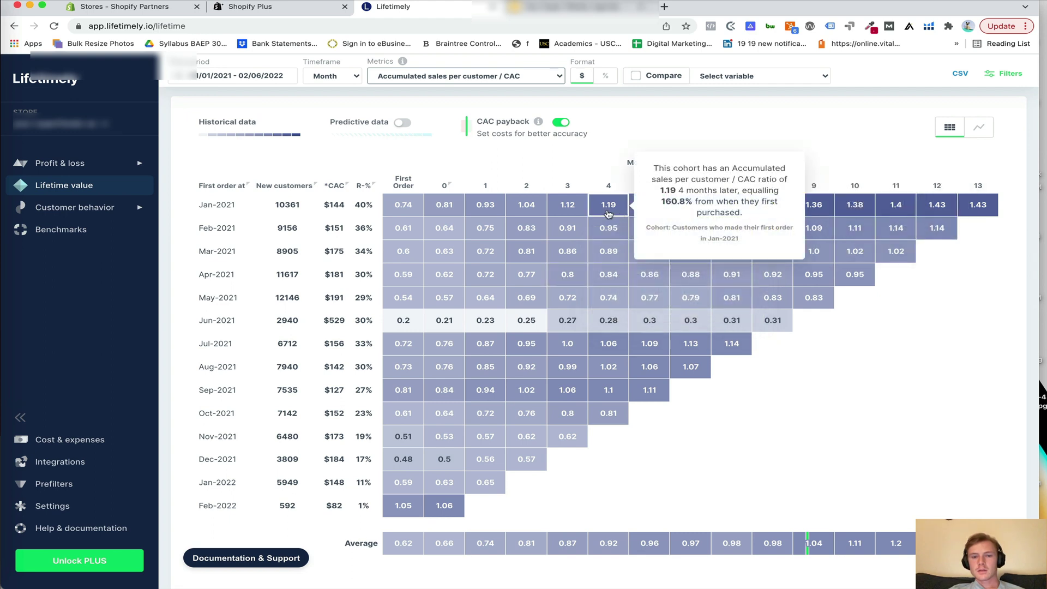
mouse_move(517, 214)
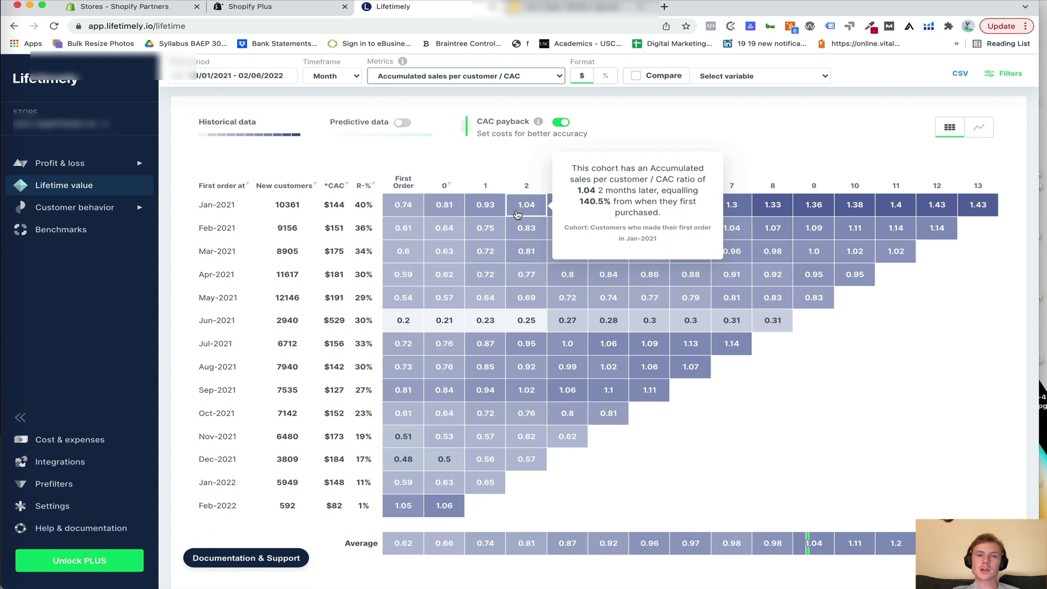
mouse_move(665, 210)
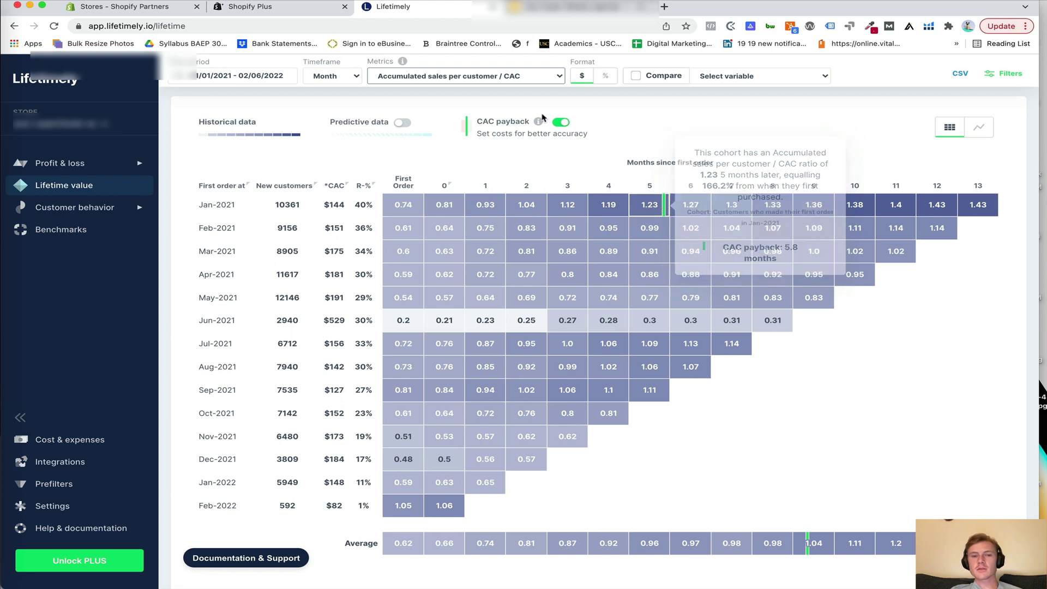
mouse_move(539, 122)
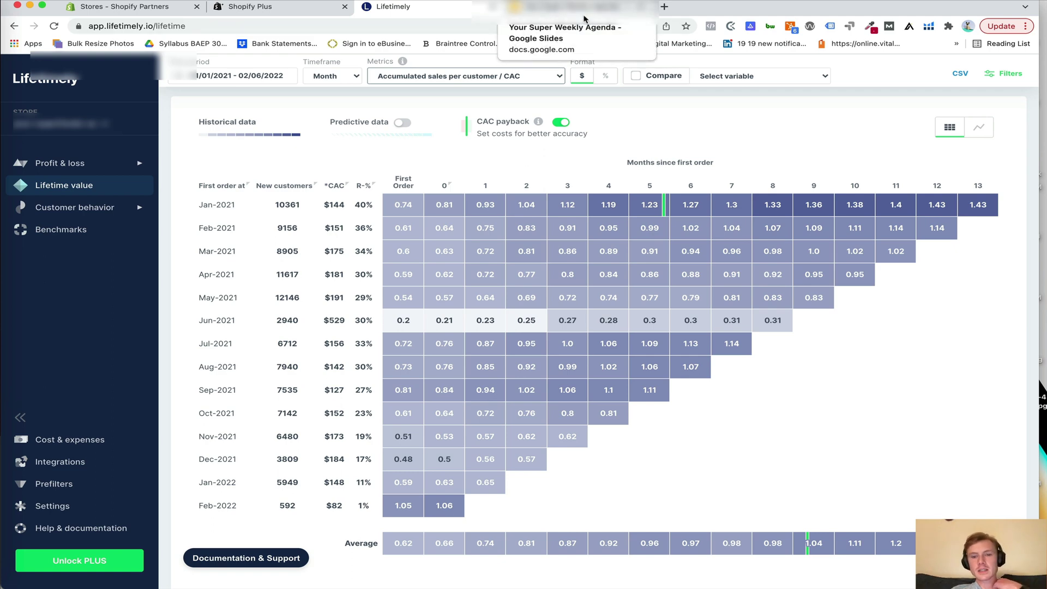
left_click(583, 19)
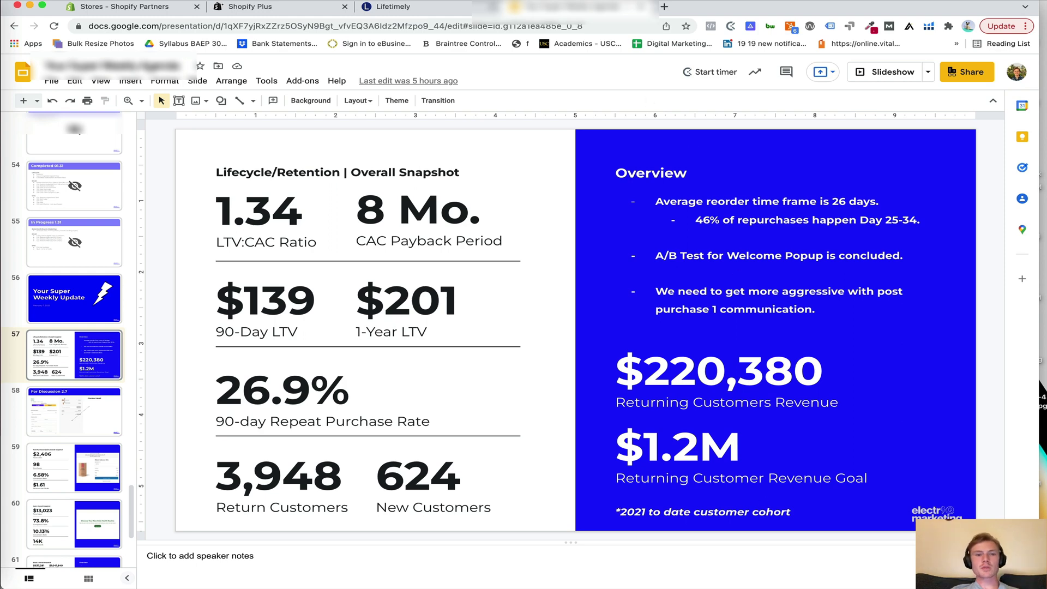
left_click(393, 7)
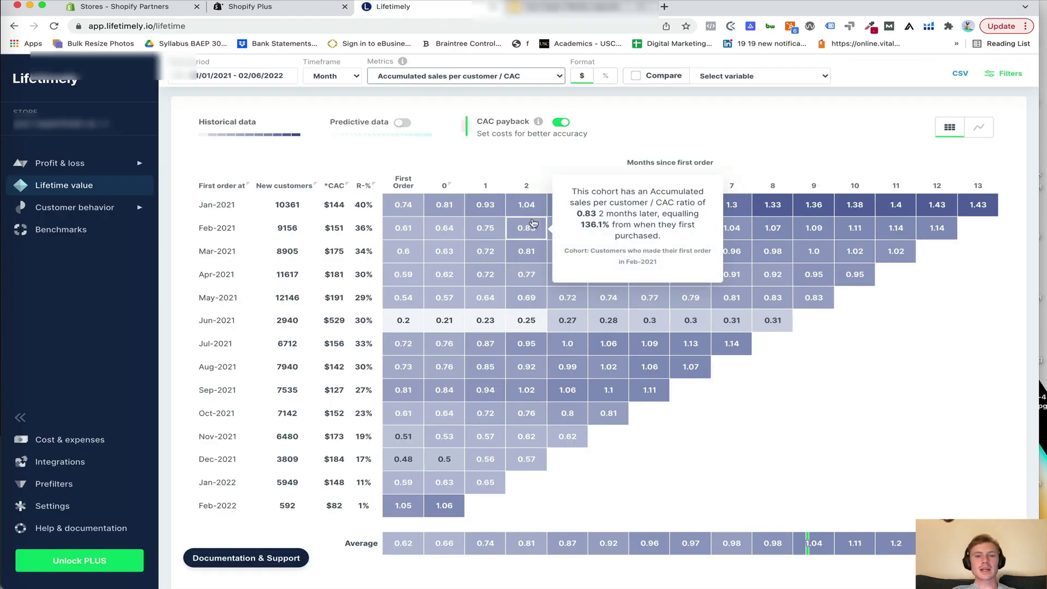
scroll(556, 136, "up", 1)
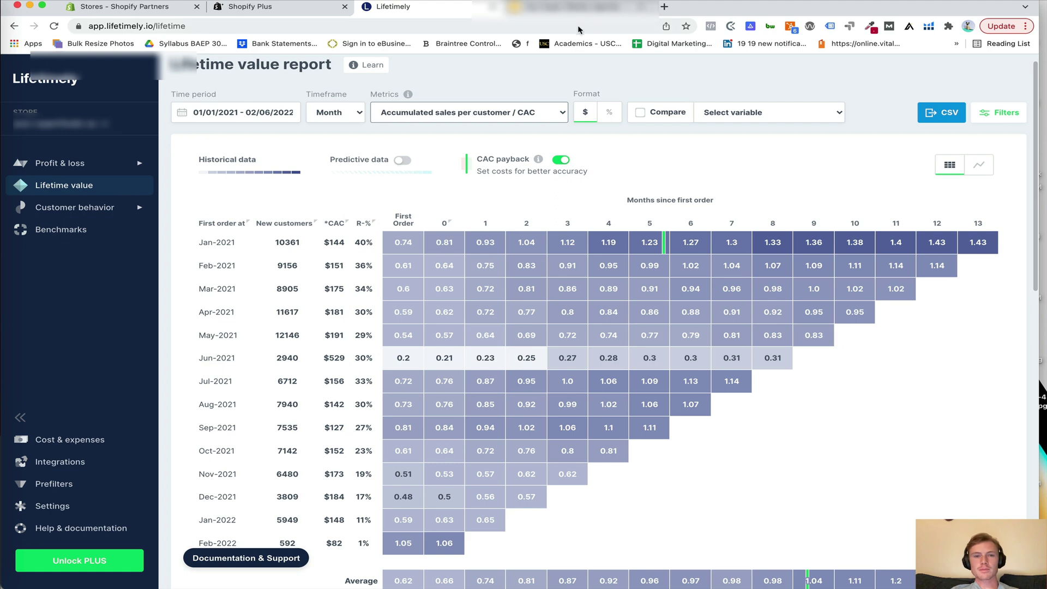
left_click(579, 8)
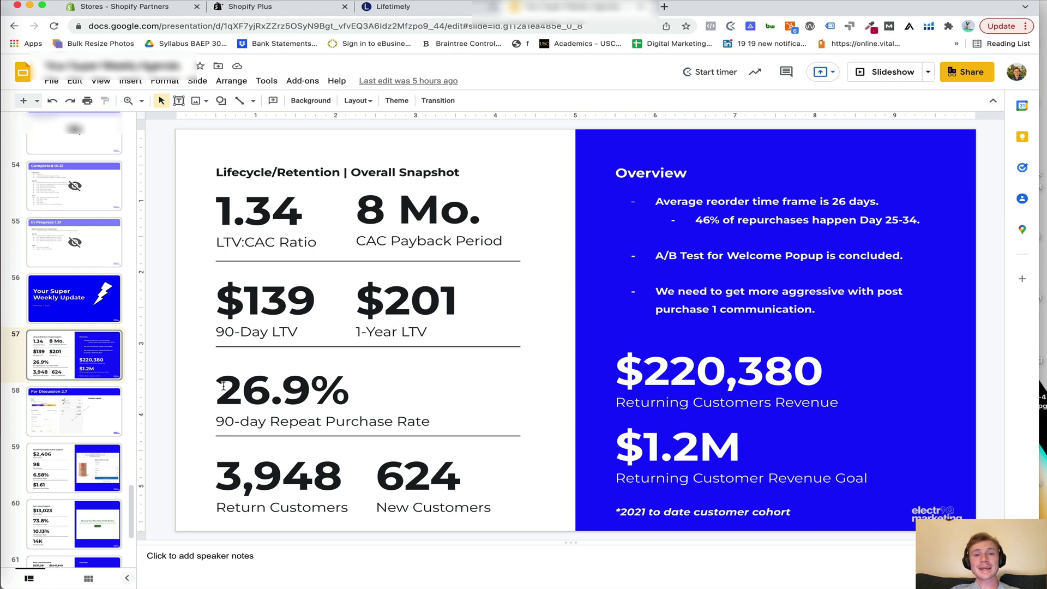
left_click(435, 7)
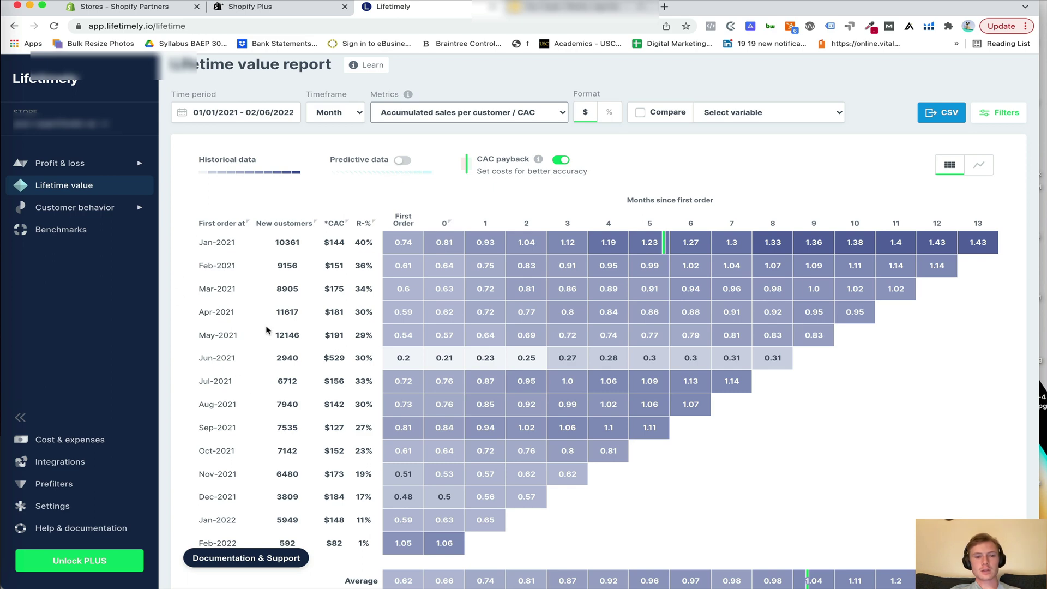
scroll(266, 330, "down", 10)
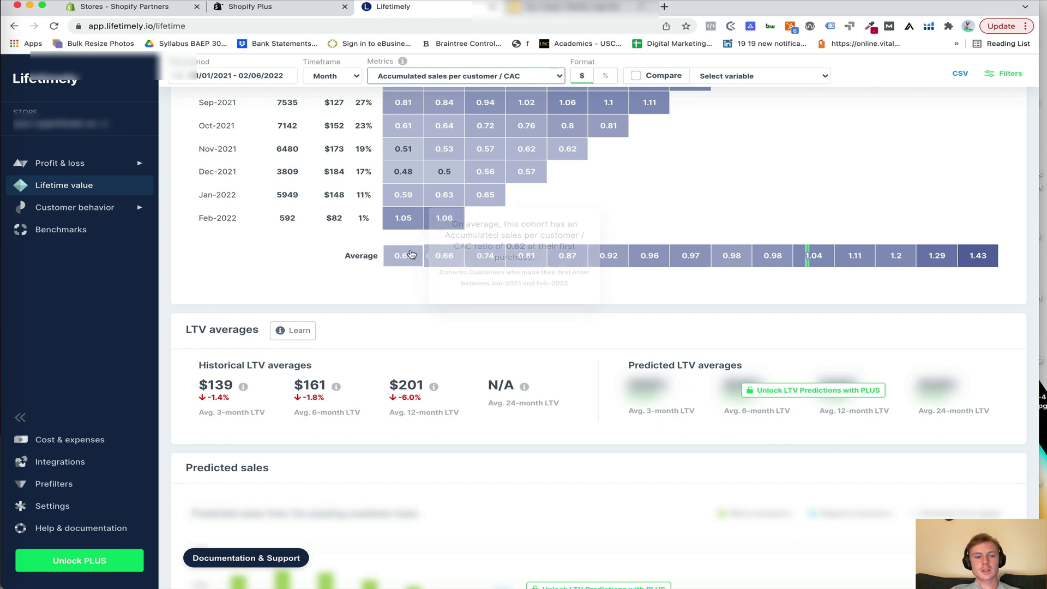
left_click_drag(193, 386, 284, 418)
left_click(284, 418)
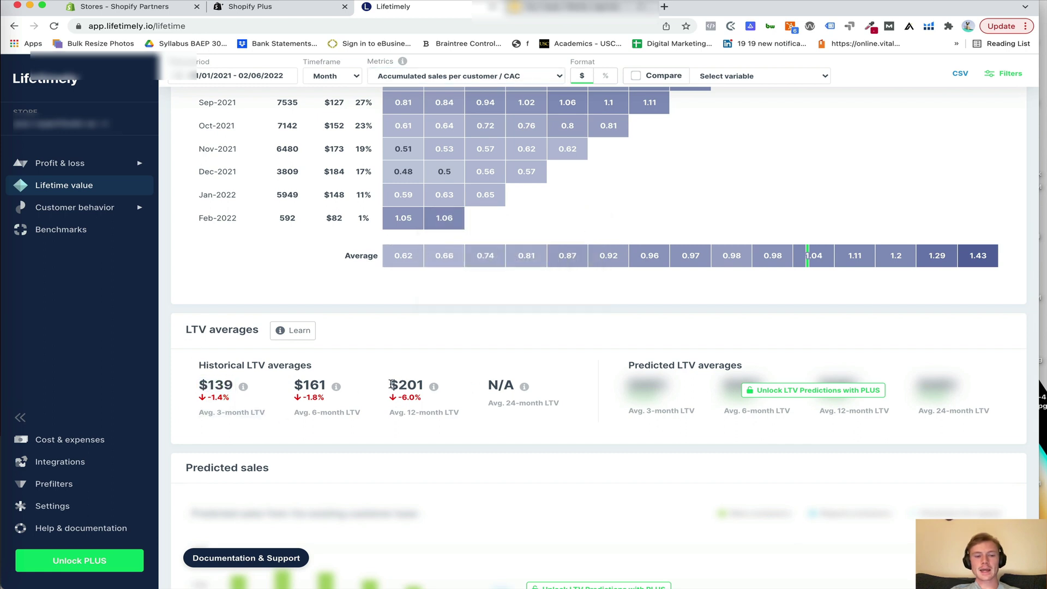
left_click_drag(391, 384, 467, 420)
left_click(467, 423)
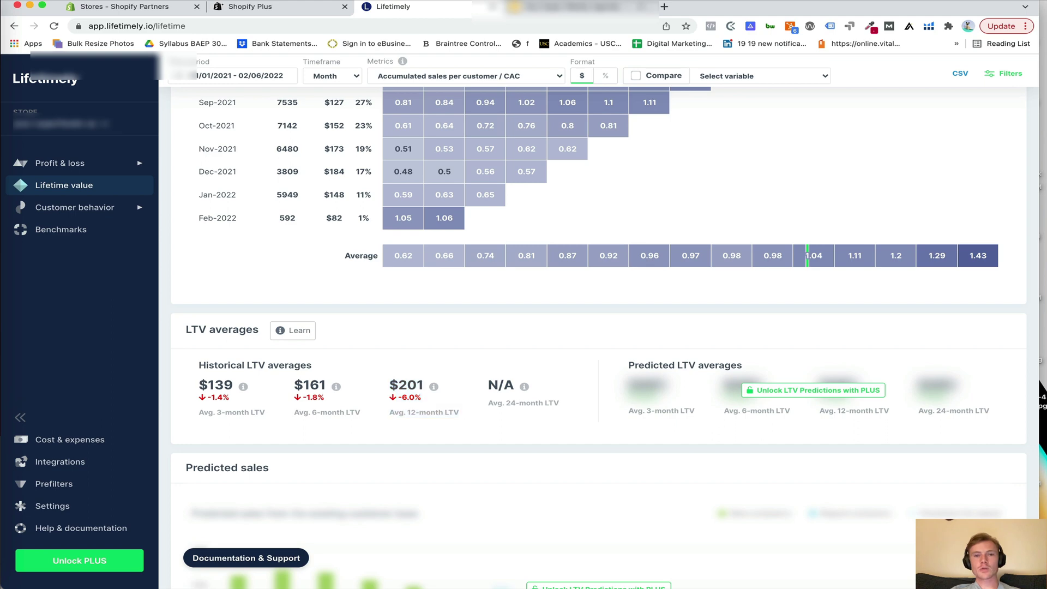
left_click(579, 7)
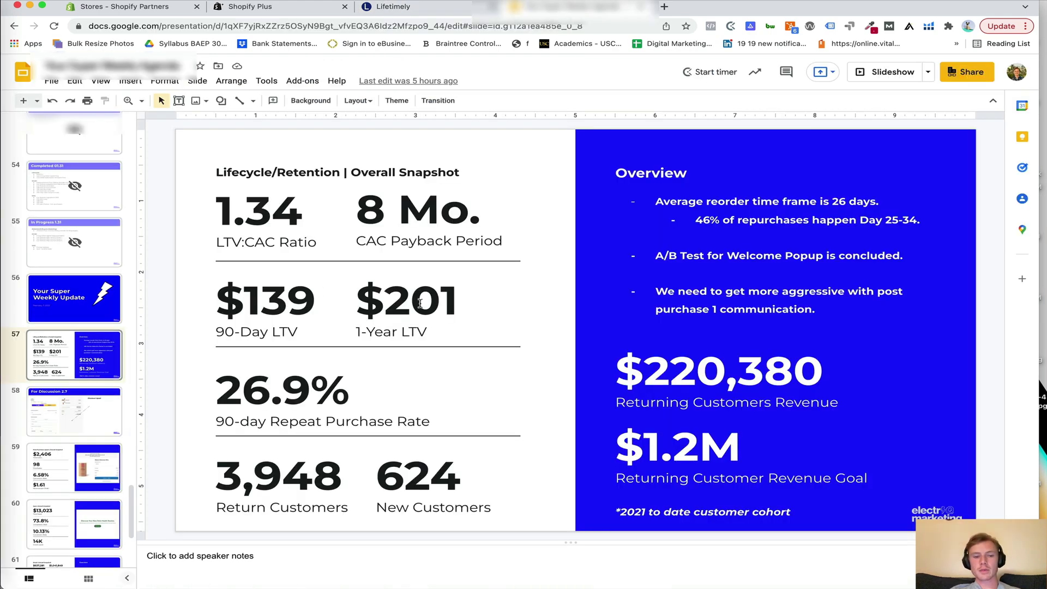
left_click(436, 8)
scroll(374, 336, "down", 5)
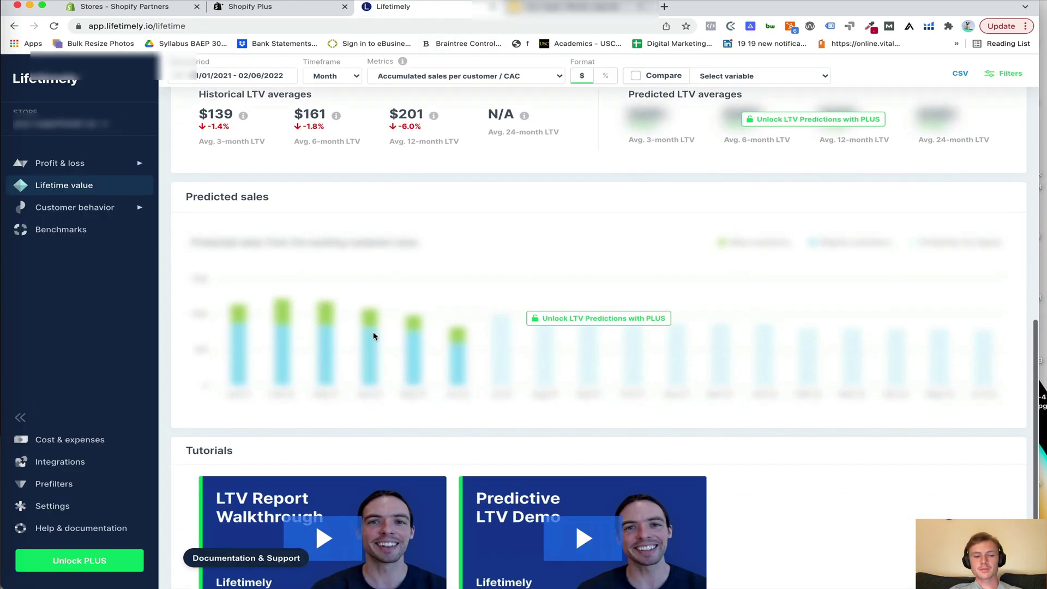
scroll(375, 336, "up", 10)
Open the Customer behavior Repurchase rate report and highlight the 26.9% within-90-days figure
left_click(483, 128)
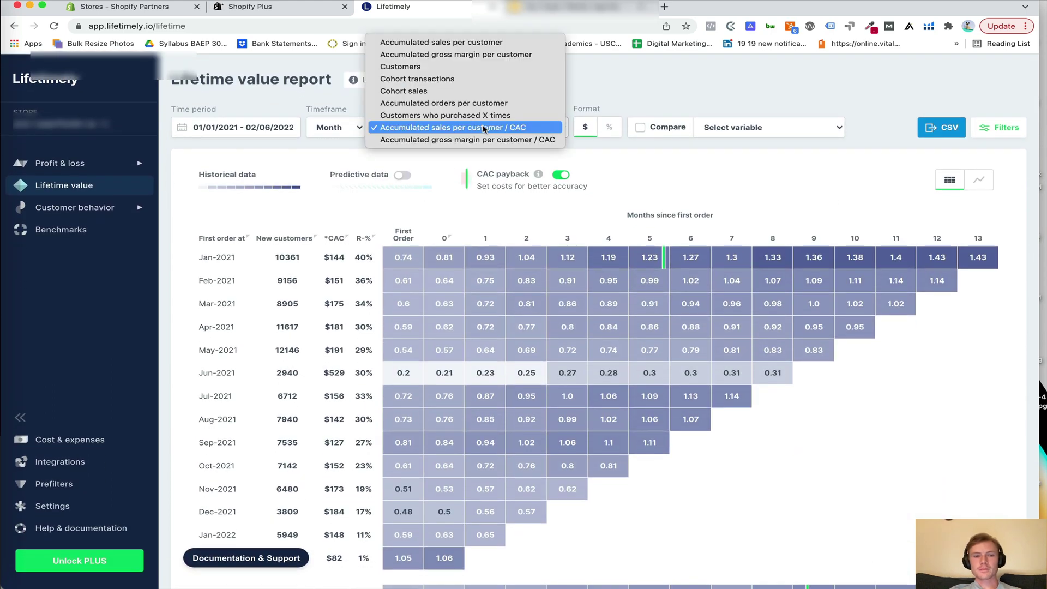
left_click(125, 211)
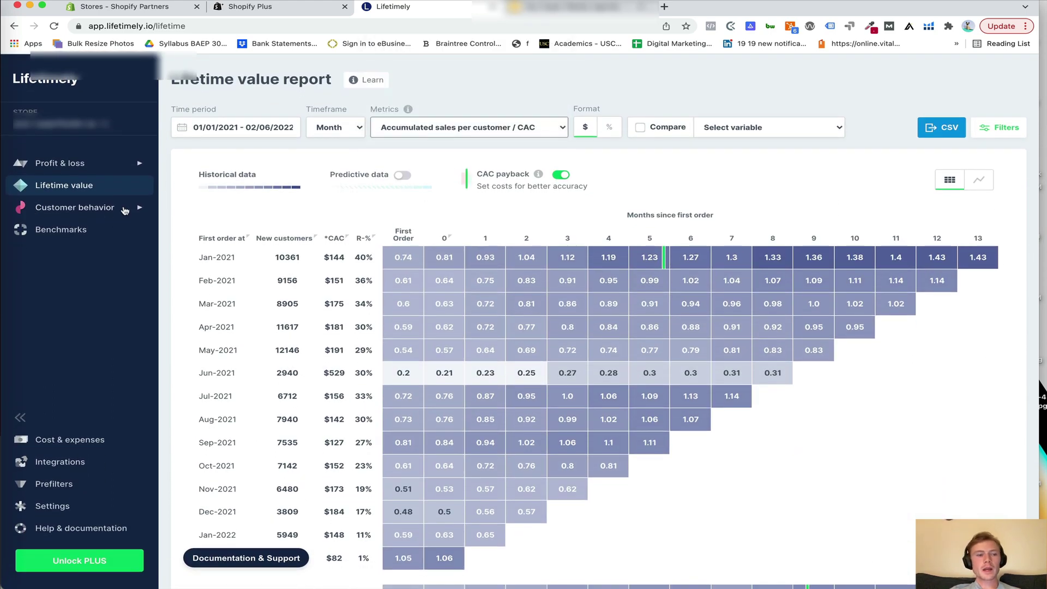
left_click(125, 210)
left_click(94, 229)
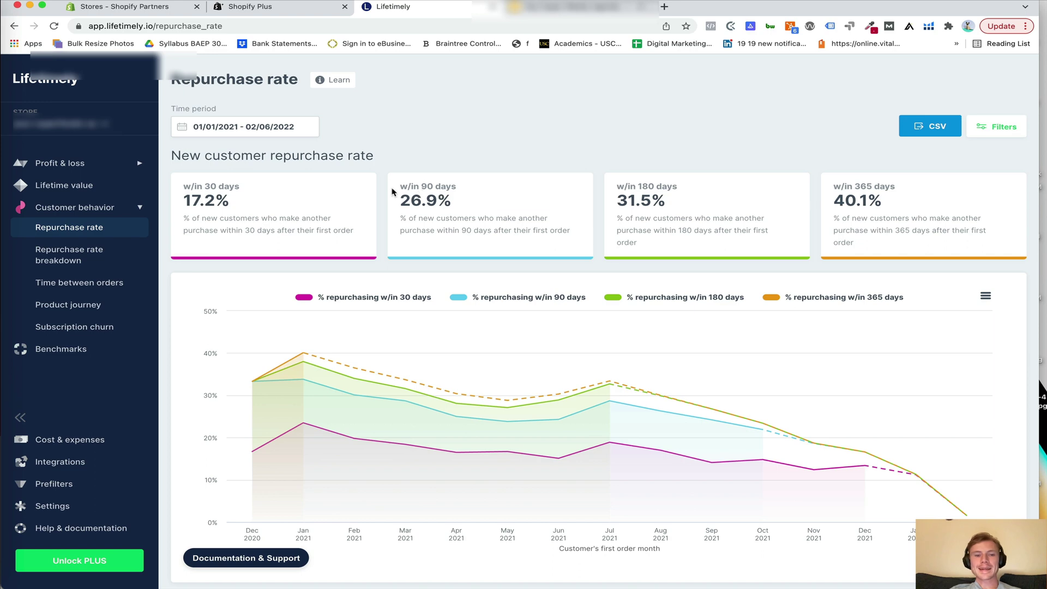
left_click_drag(400, 183, 464, 206)
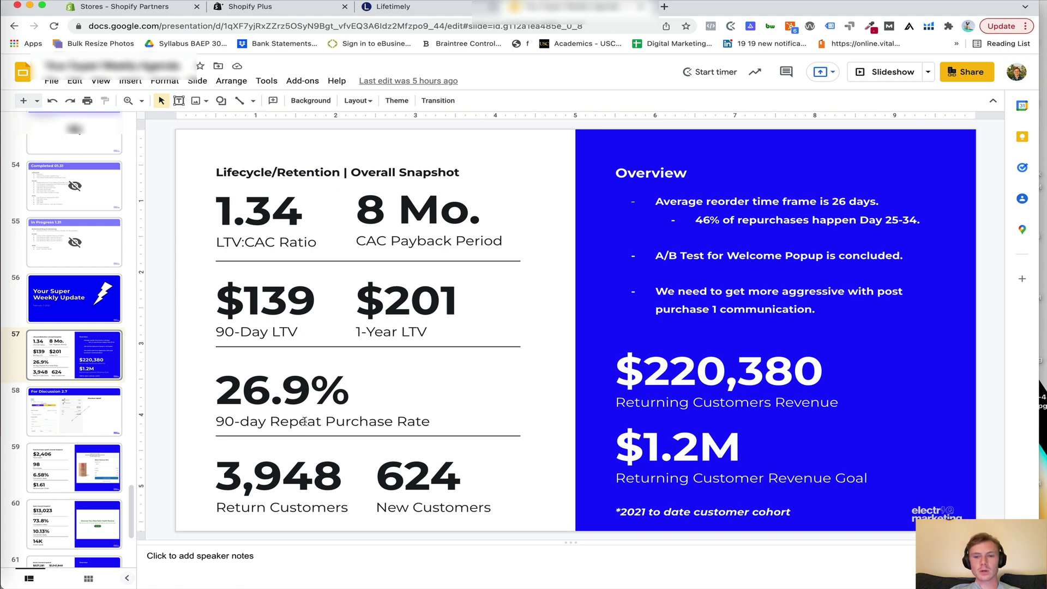
left_click(467, 10)
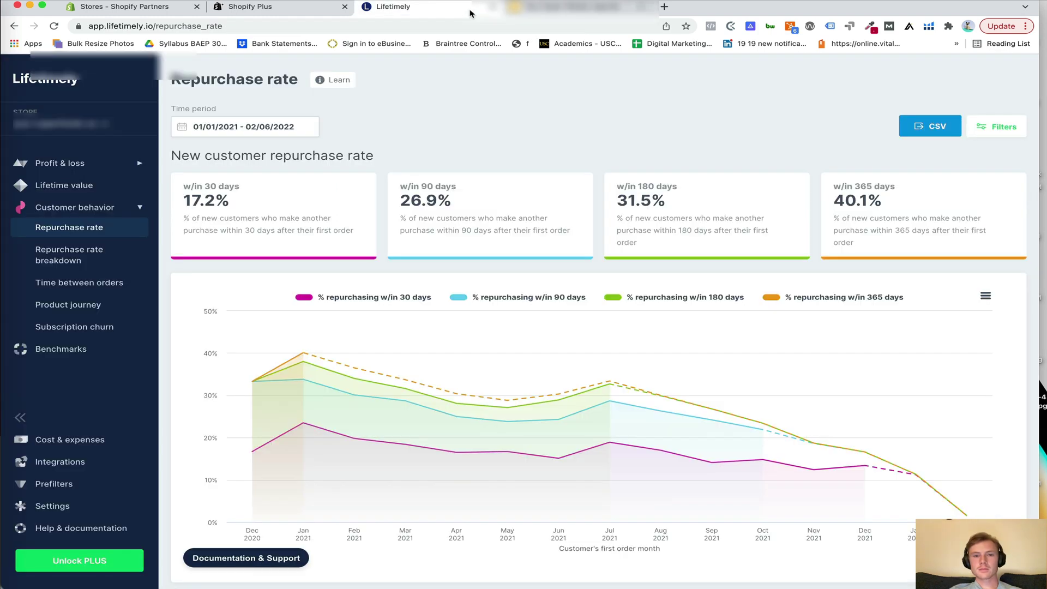
left_click(556, 10)
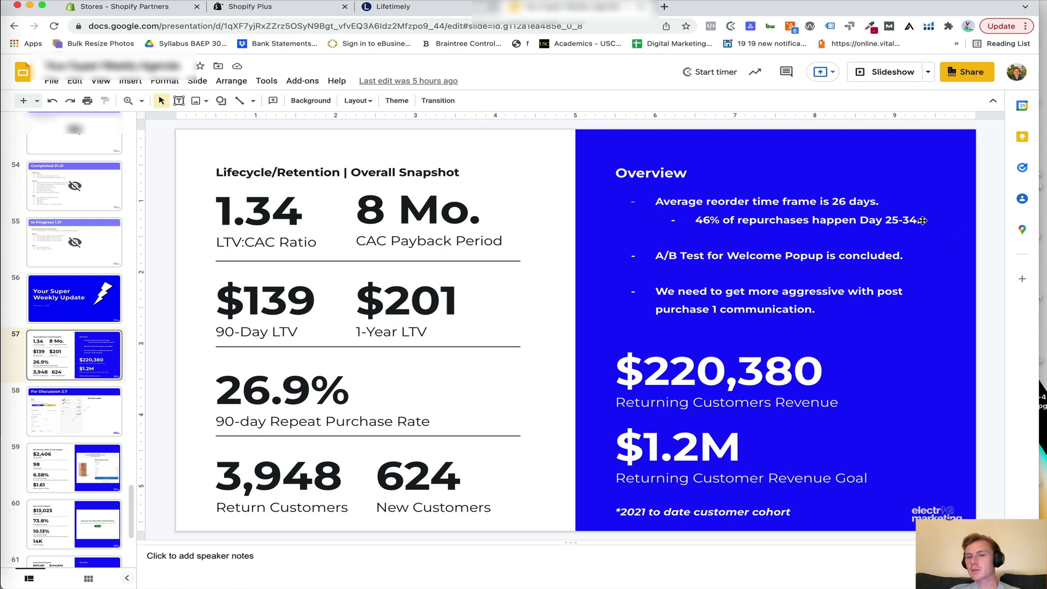
Keep the Time between orders report on 1st to 2nd order with 5-day granularity
left_click(452, 12)
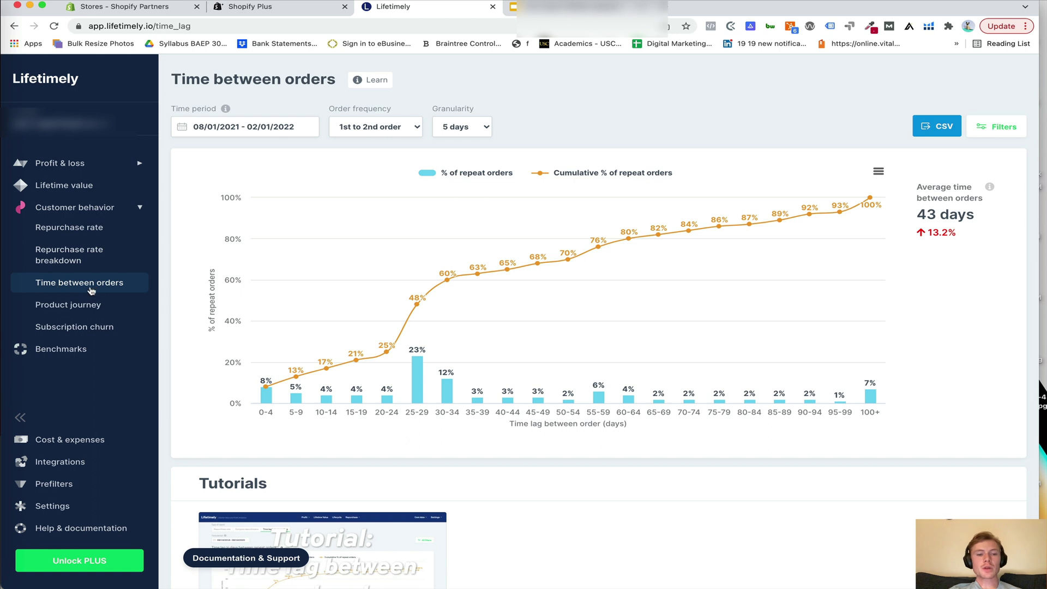
left_click(386, 129)
left_click(389, 127)
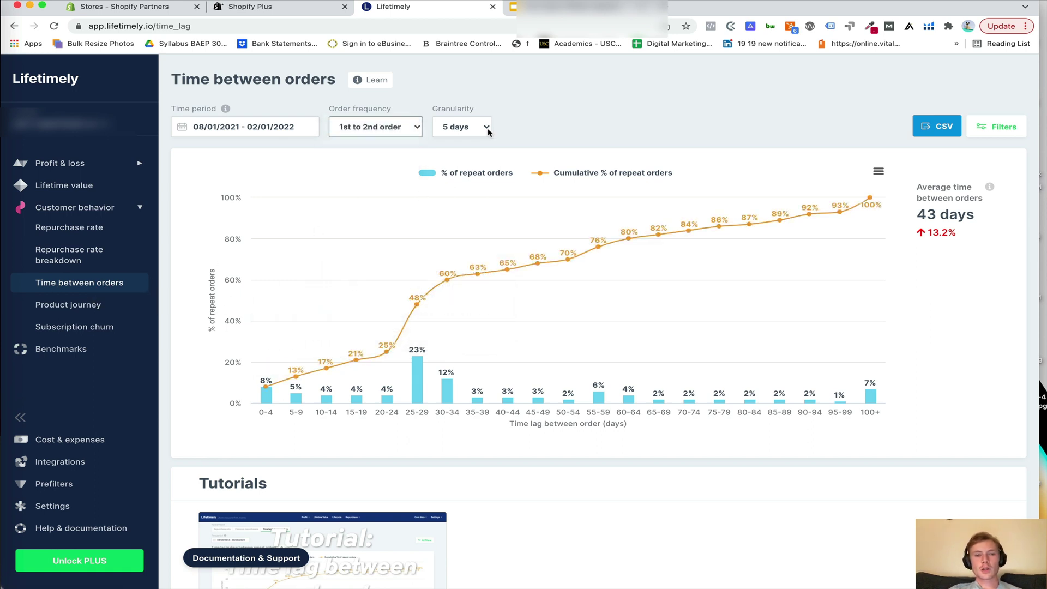
left_click(473, 130)
left_click(570, 124)
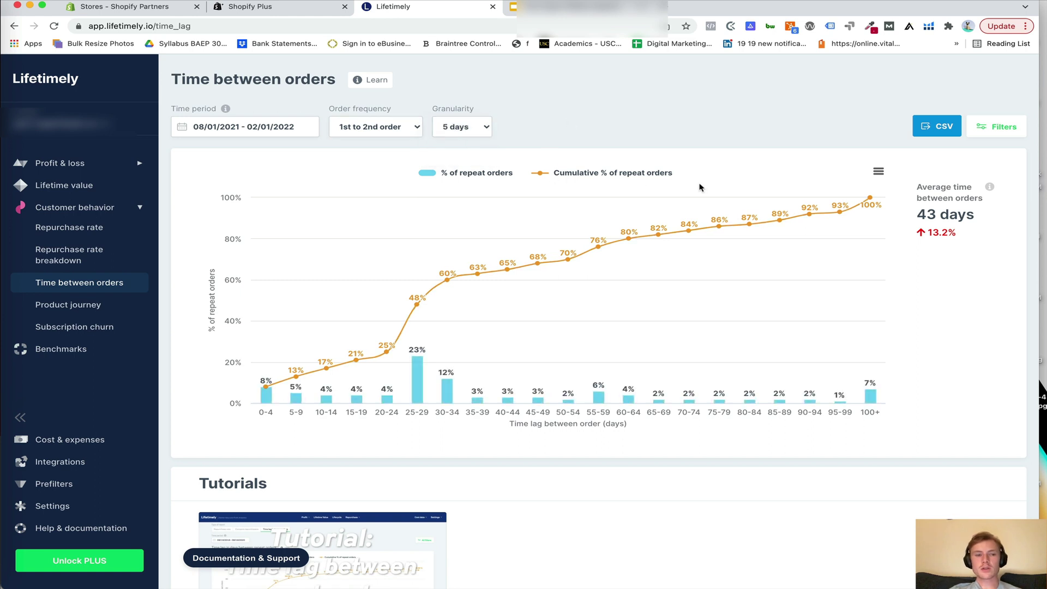
Read the chart: 43-day average, 23% of repurchases at 25-29 days, 12% at 30-34
mouse_move(420, 361)
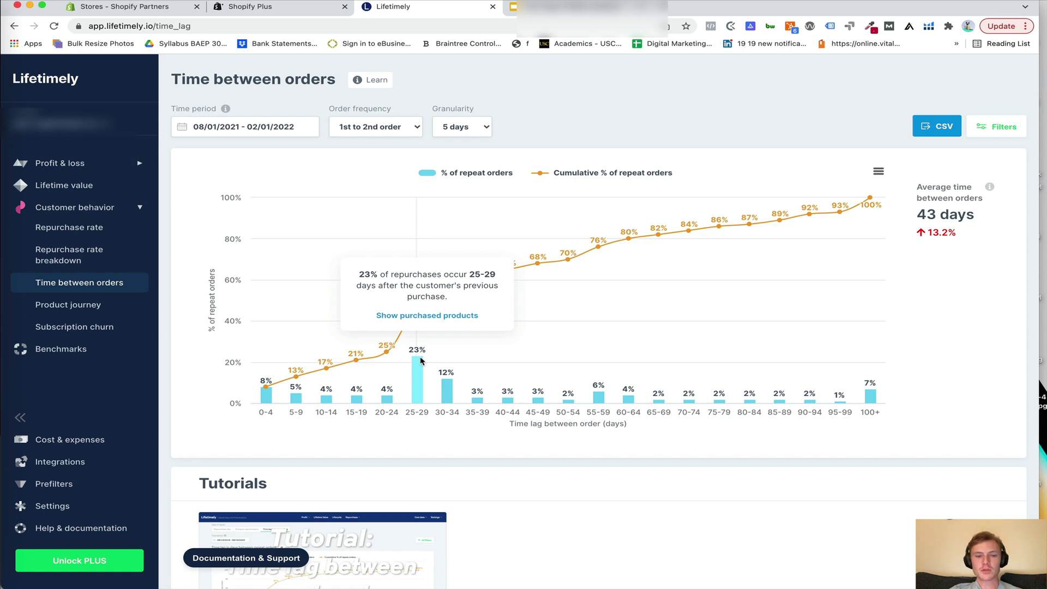
mouse_move(453, 356)
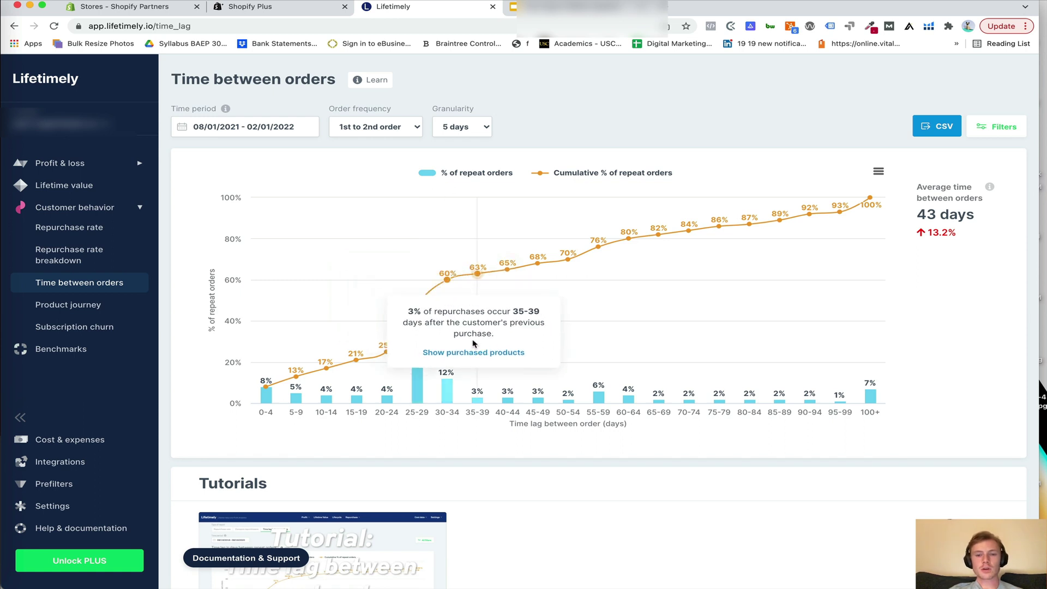
mouse_move(629, 258)
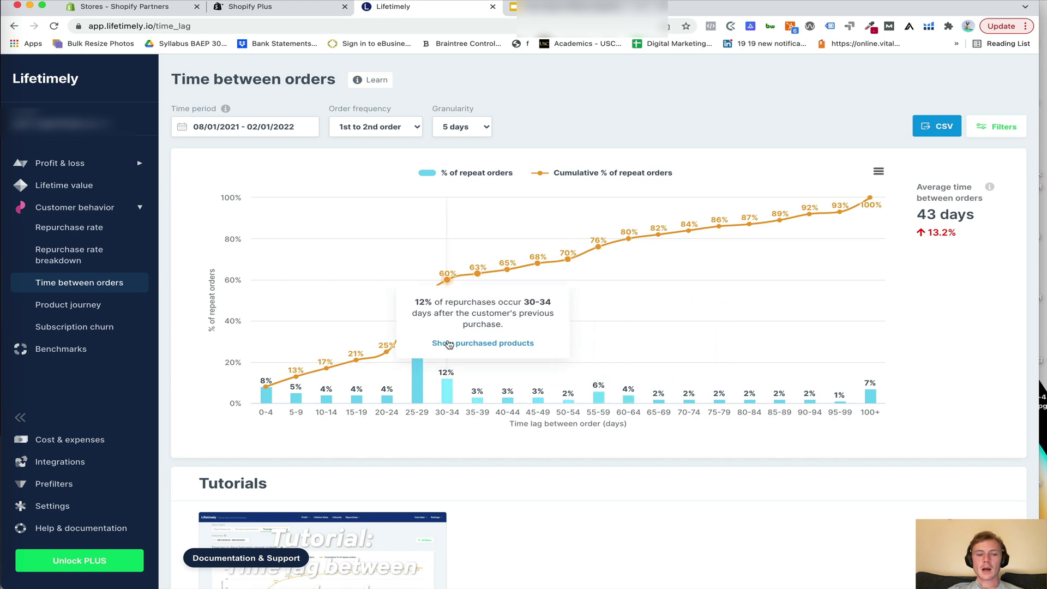
mouse_move(388, 359)
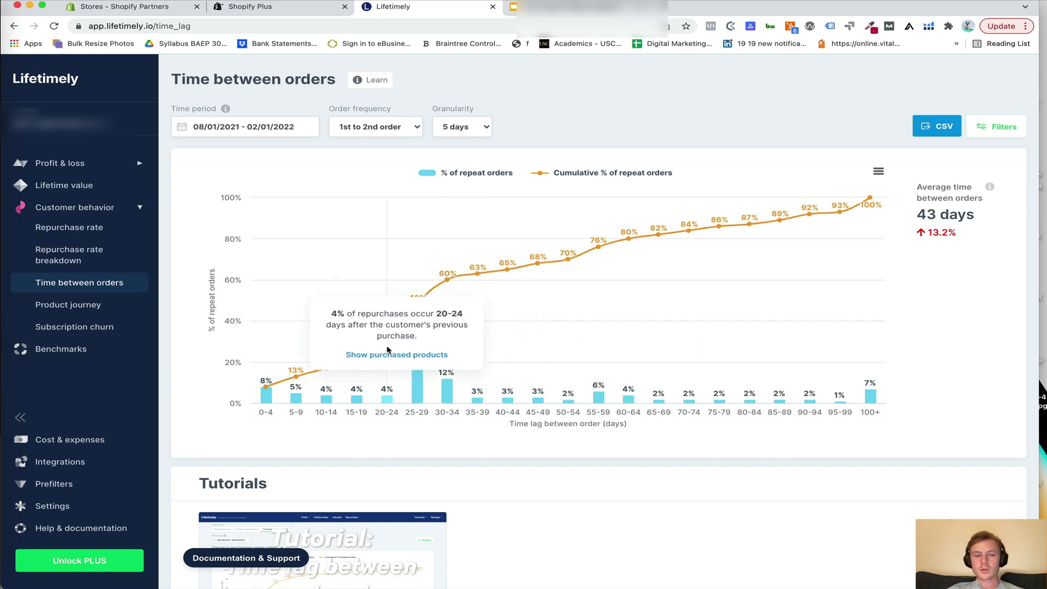
mouse_move(449, 282)
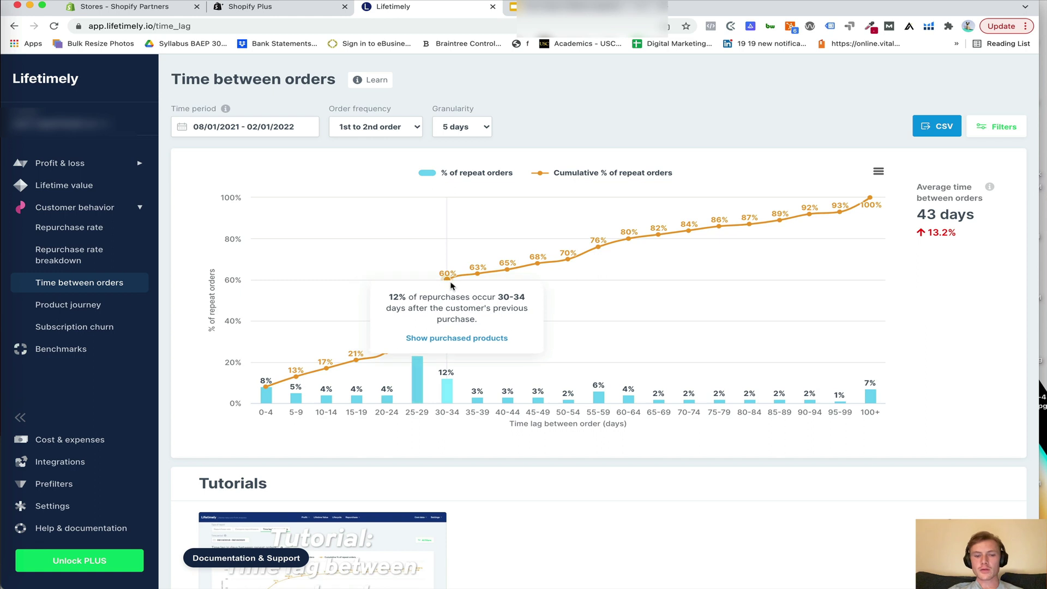
mouse_move(330, 213)
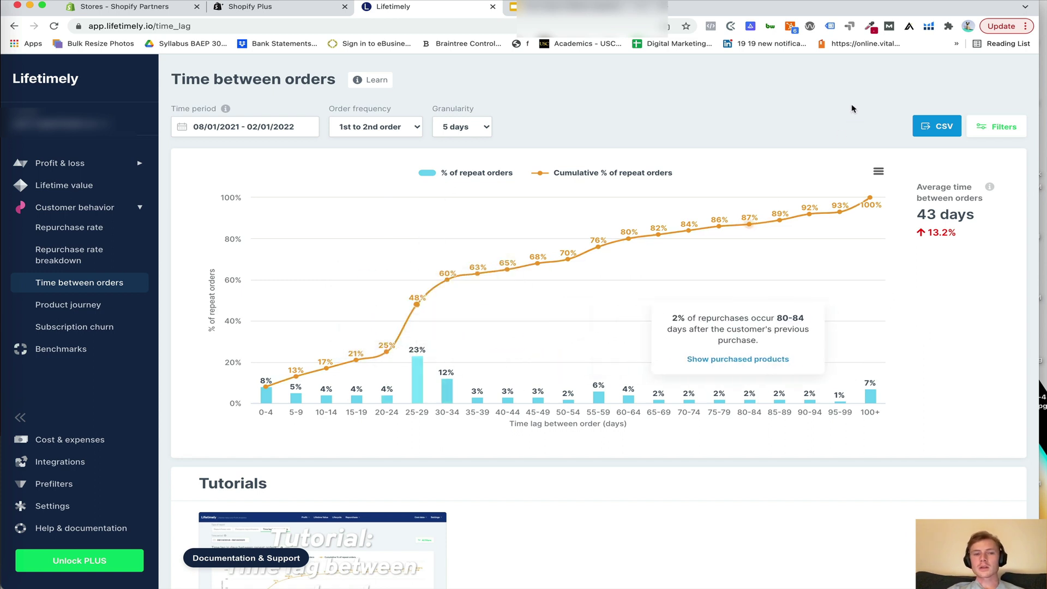
Exclude customers tagged Active Subscriber (searched as 'active subs') from the time-between-orders chart
left_click(1000, 127)
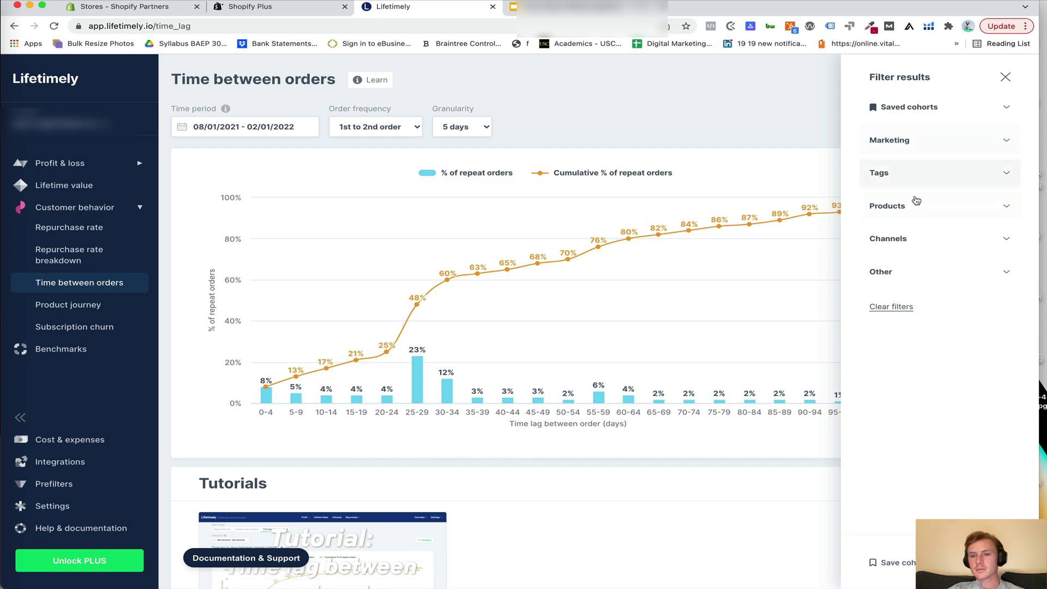
left_click(942, 280)
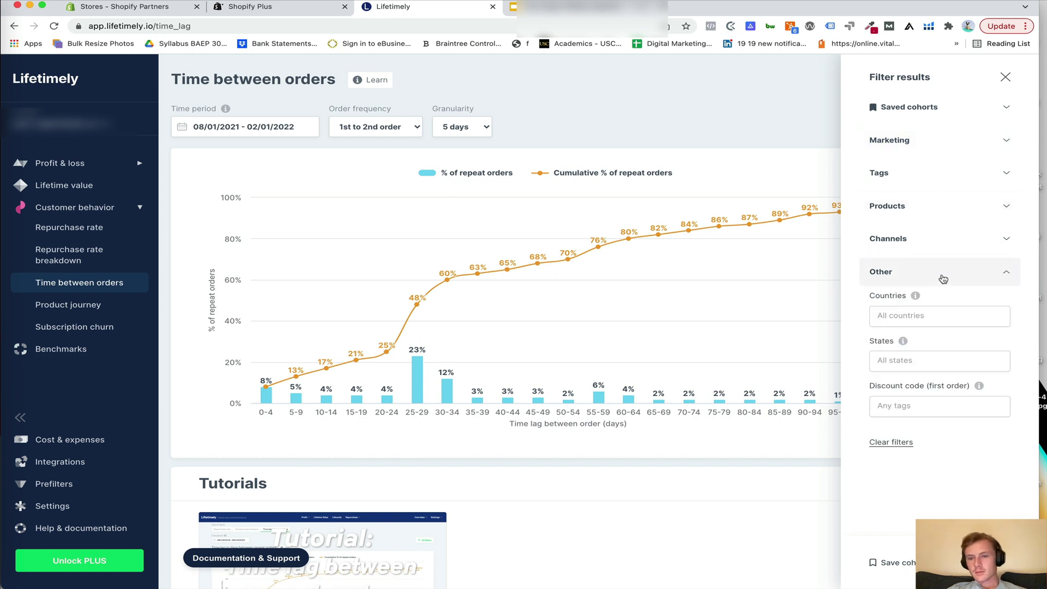
left_click(934, 276)
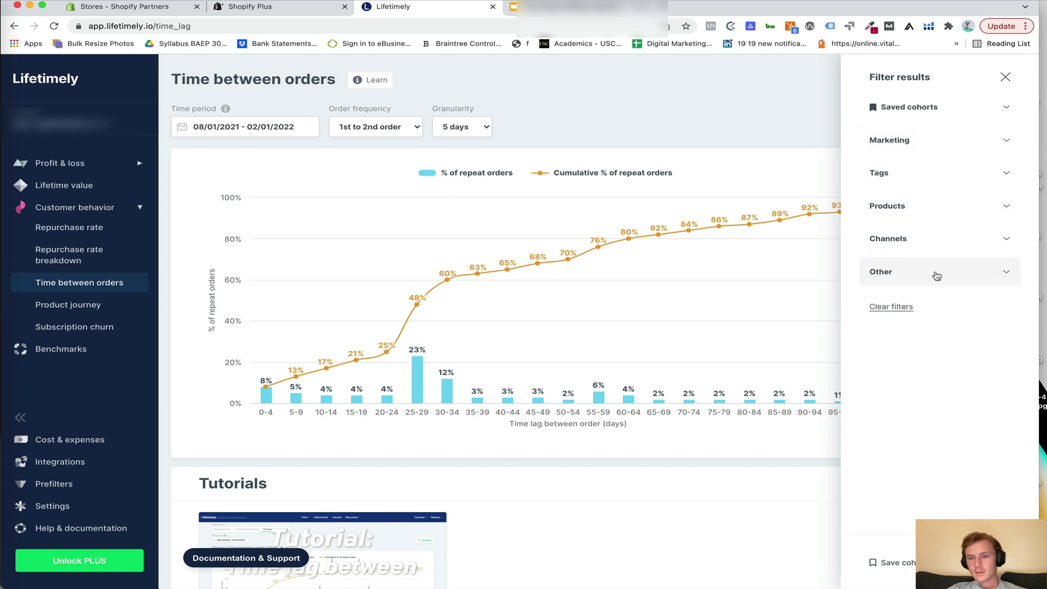
left_click(968, 173)
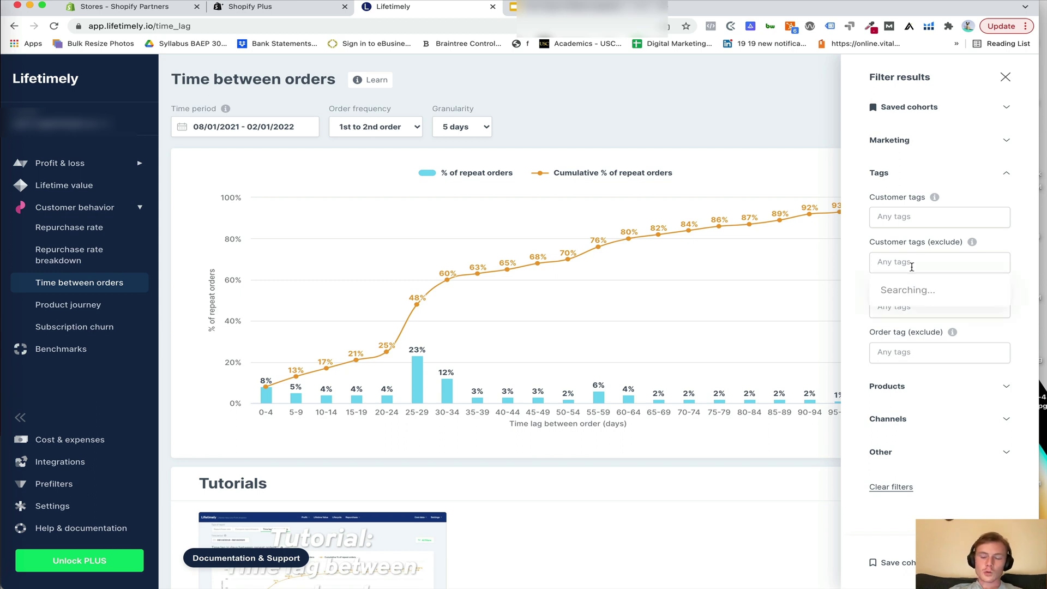
type("act")
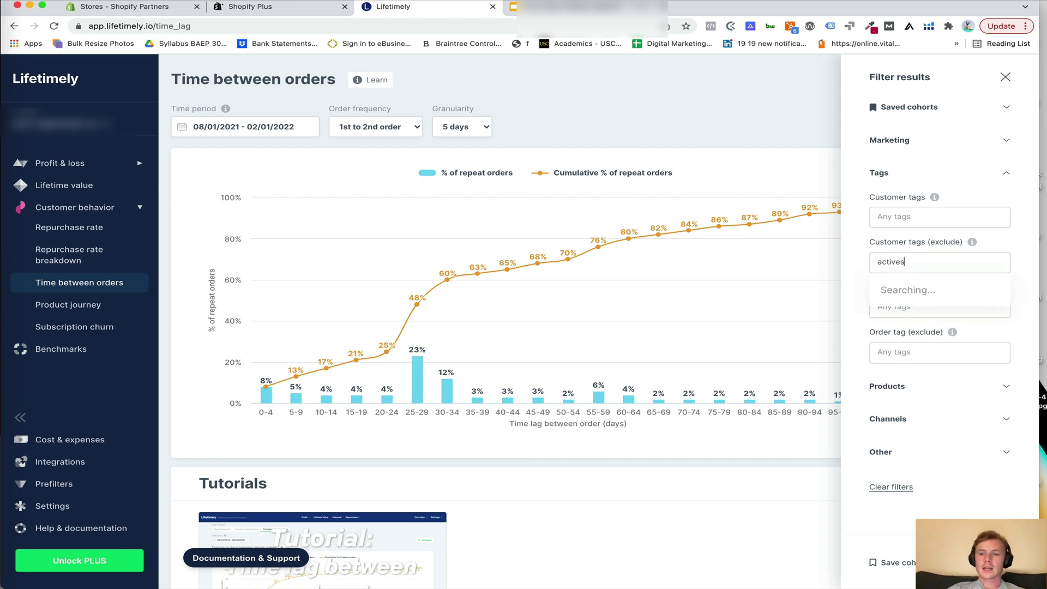
type("ive subs")
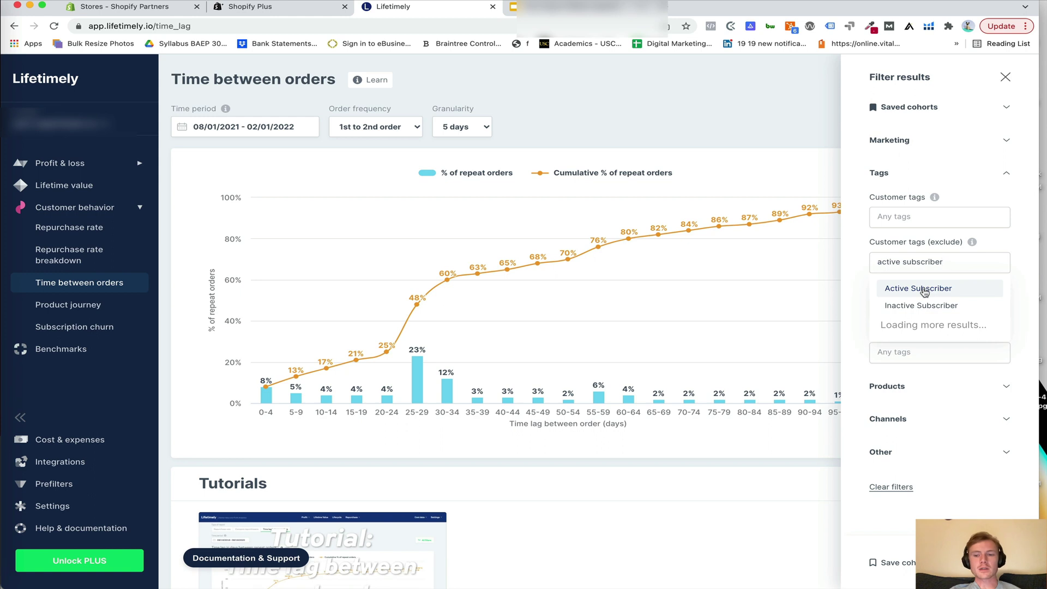
left_click(924, 287)
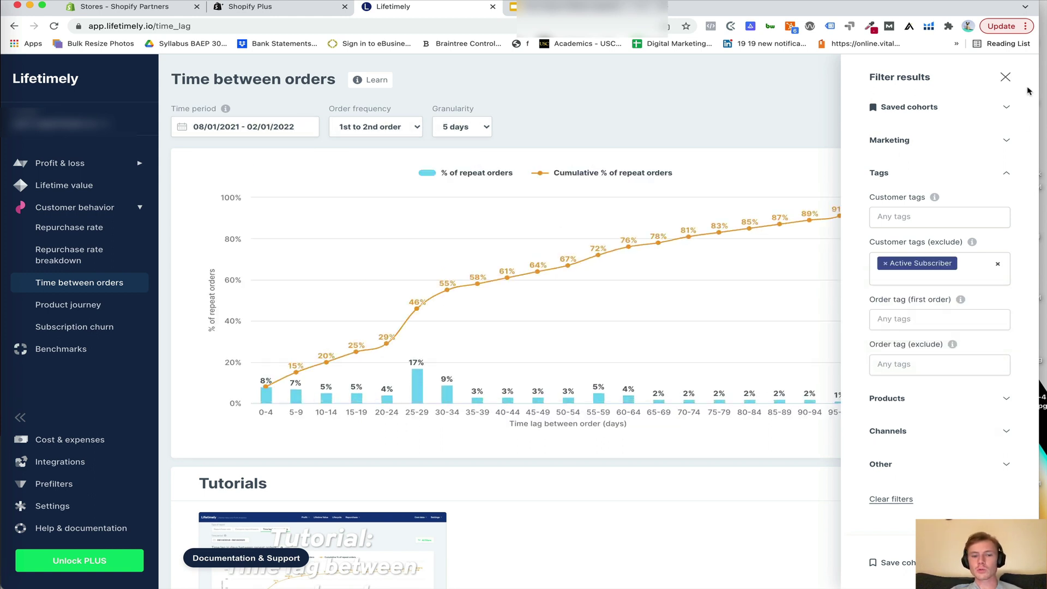
Review the filtered chart, then clear the Active Subscriber tag exclusion so the full data shows
left_click(1003, 77)
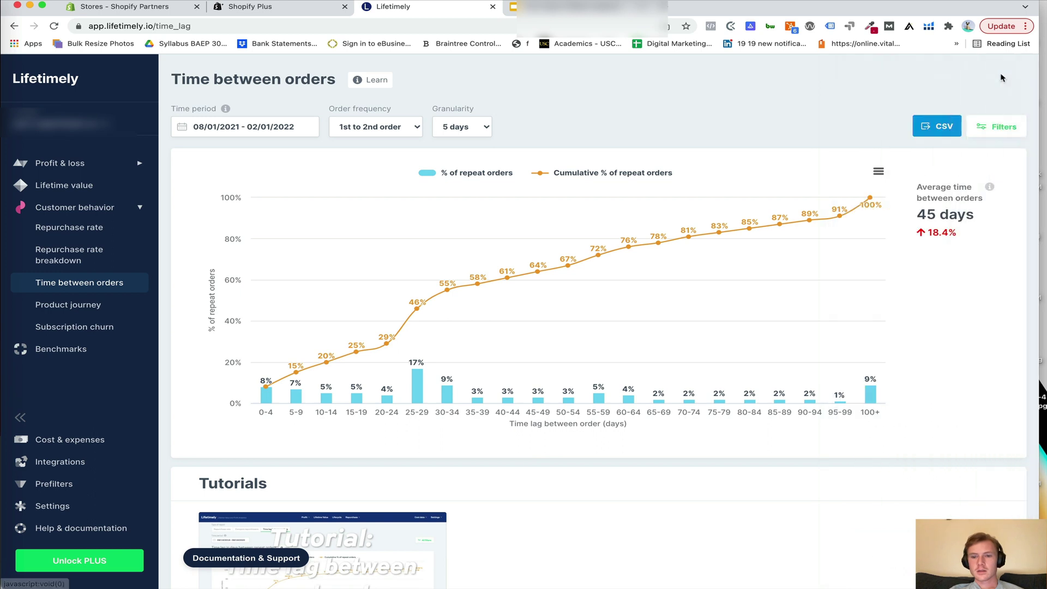
mouse_move(469, 273)
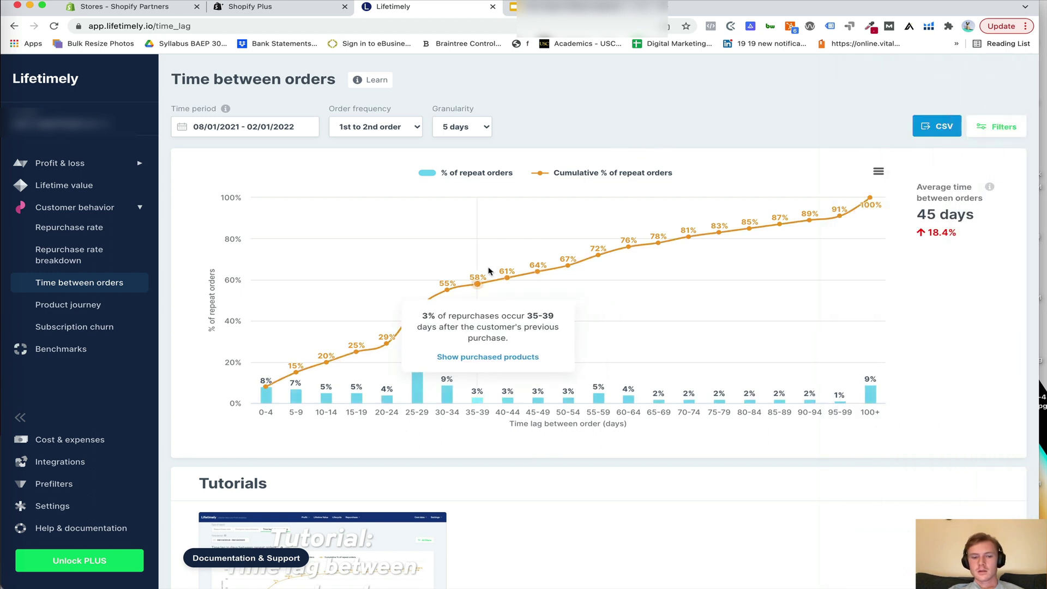
mouse_move(518, 288)
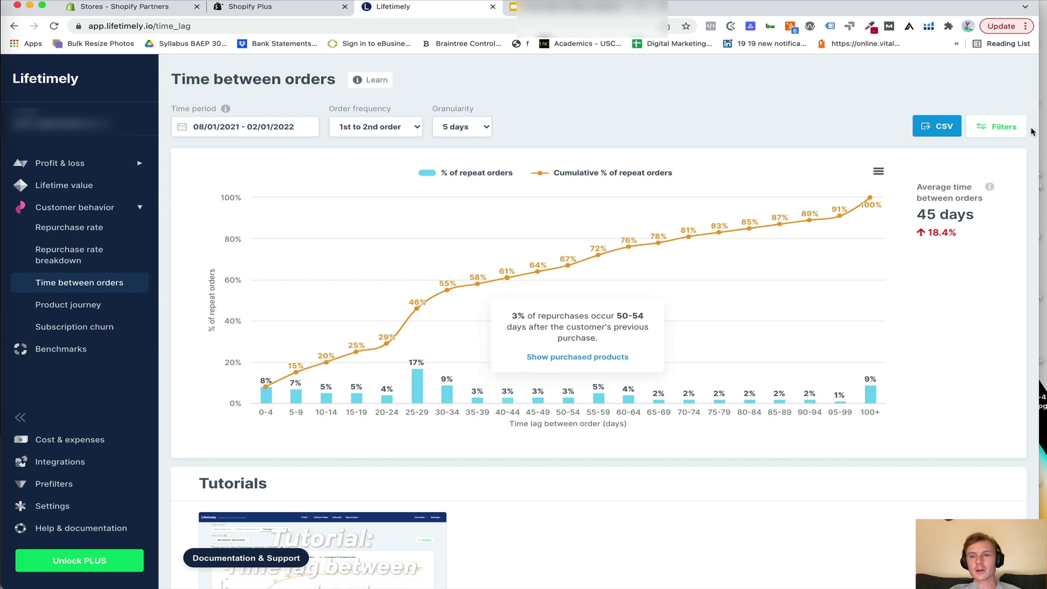
left_click(994, 127)
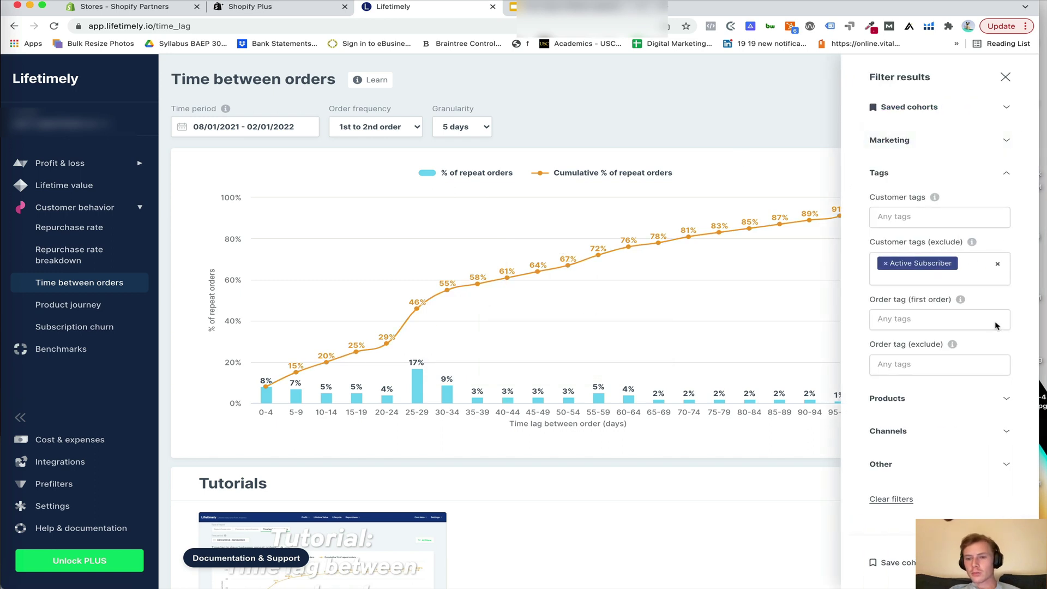
left_click(998, 264)
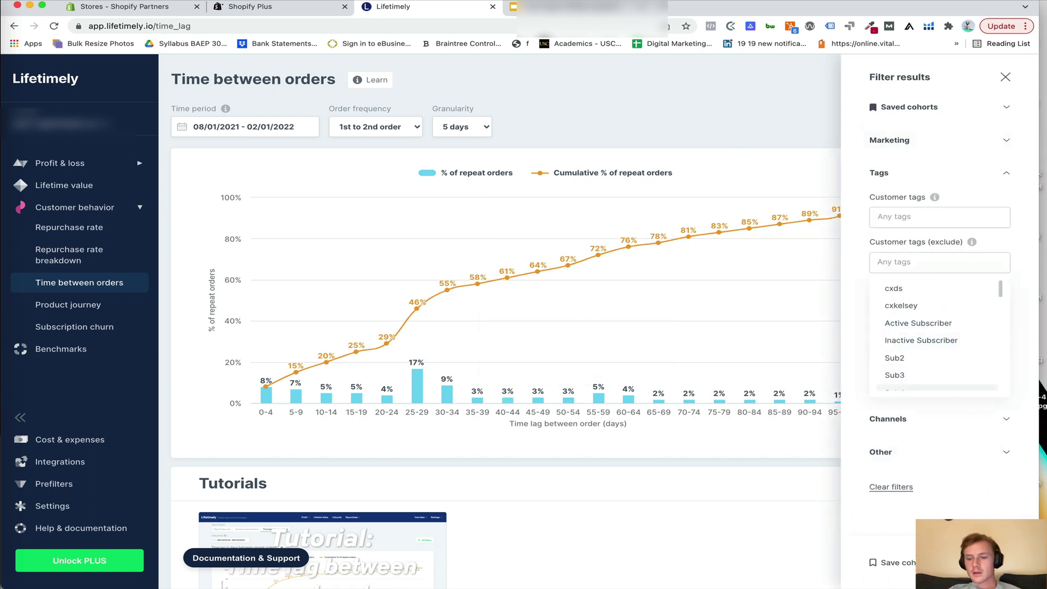
left_click(979, 476)
left_click(1002, 78)
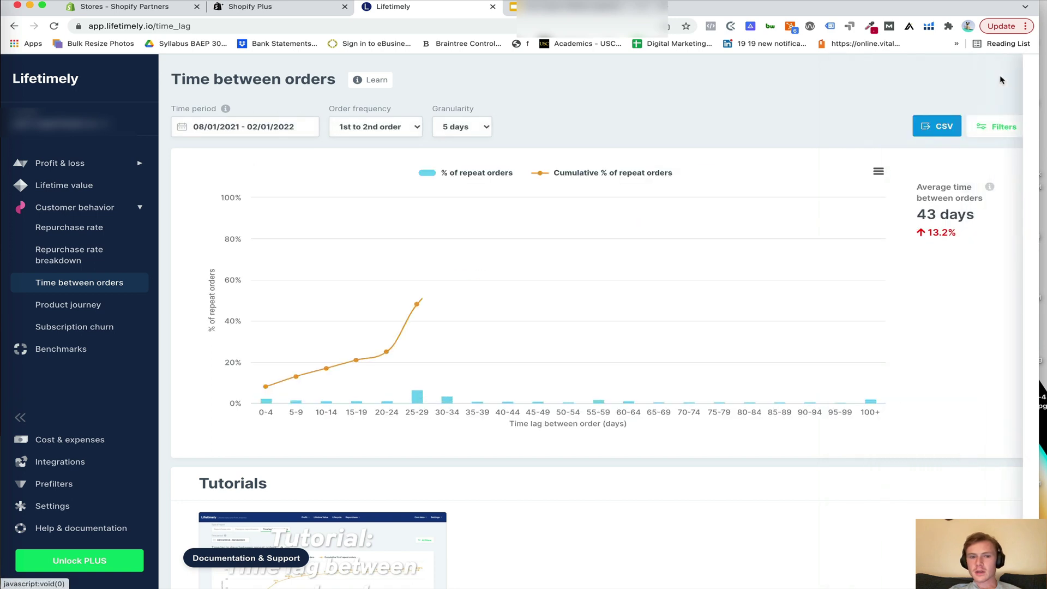
Select the 43-day average reorder time, then go back to the Google Slides deck
mouse_move(981, 222)
left_mouse_down()
mouse_move(910, 219)
mouse_move(987, 221)
left_mouse_up()
left_click(988, 221)
mouse_move(763, 236)
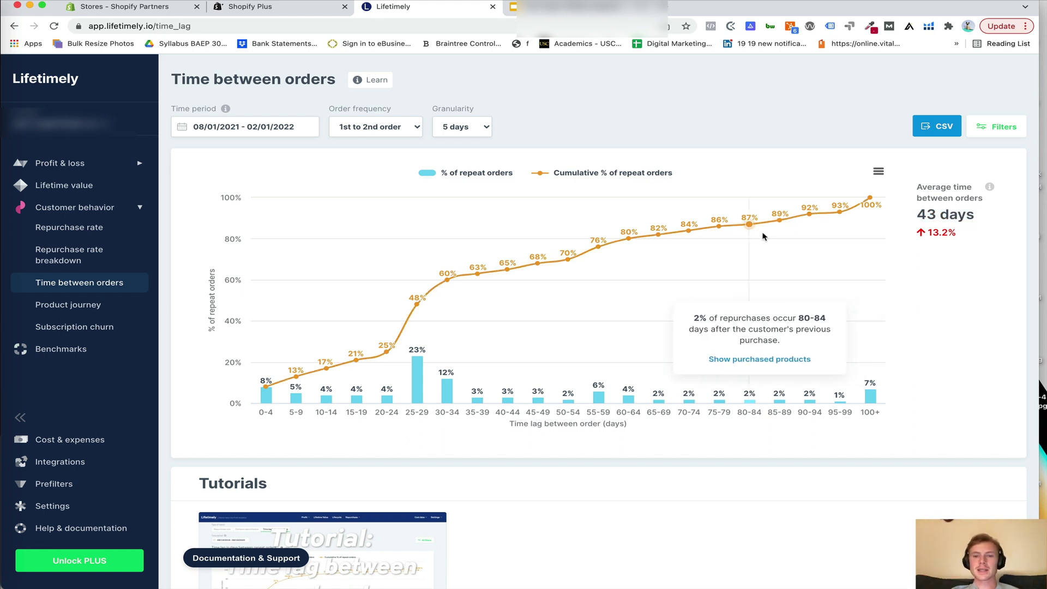
mouse_move(420, 294)
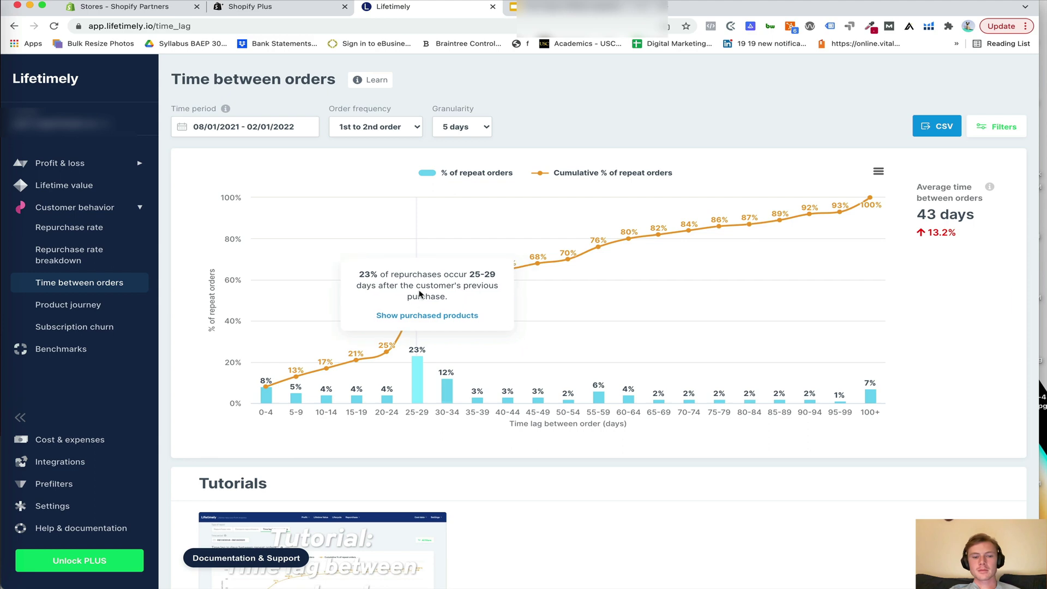
left_click(525, 7)
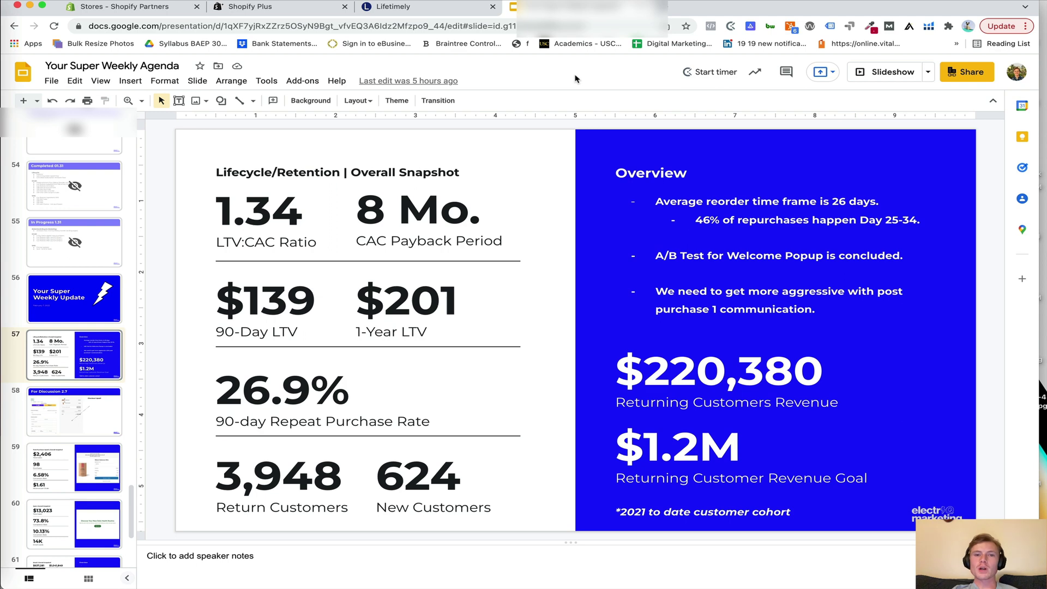
Go back to Lifetimely's unfiltered Time between orders report with its 43-day average
left_click(472, 13)
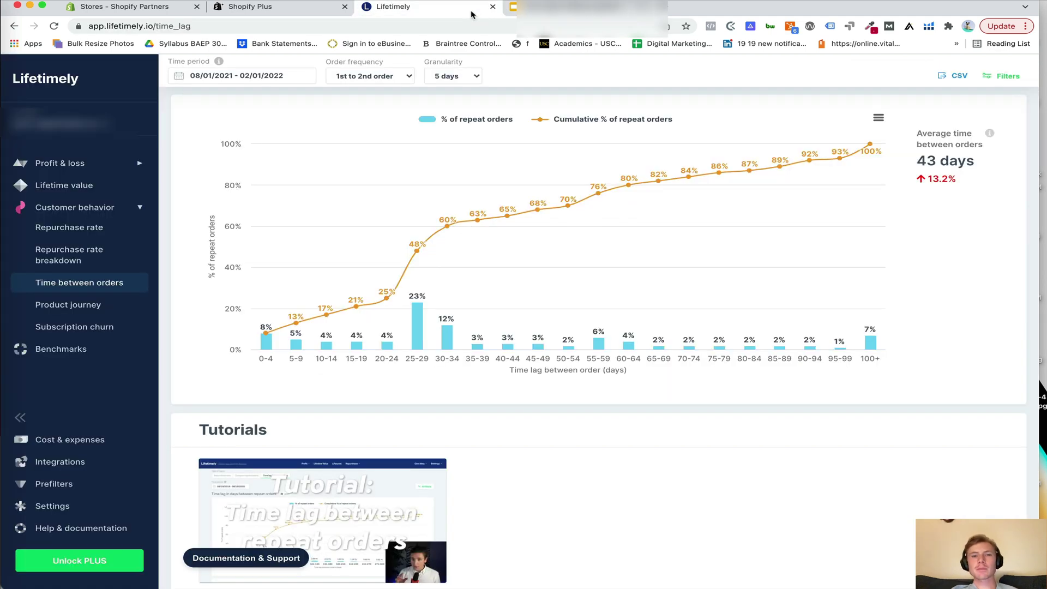